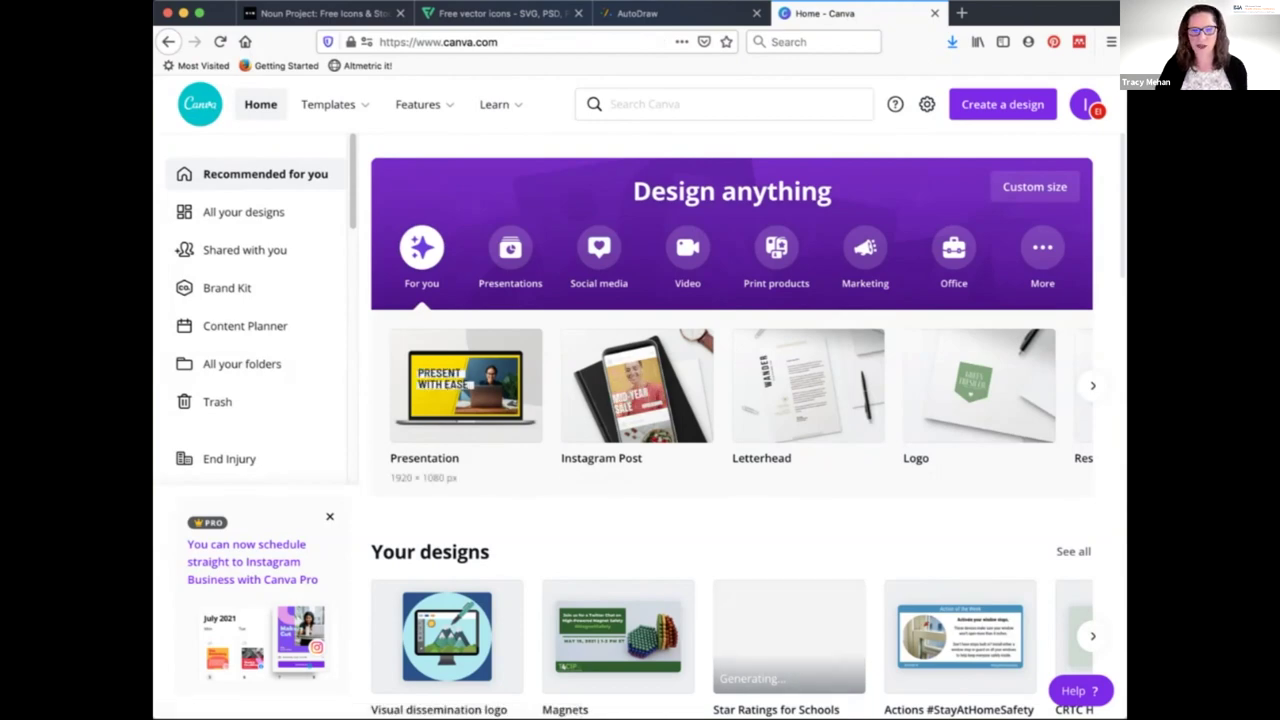
Browse the recommended design types, from logos and flyers to Zoom virtual backgrounds and proposals
scroll(520, 390, "right", 5)
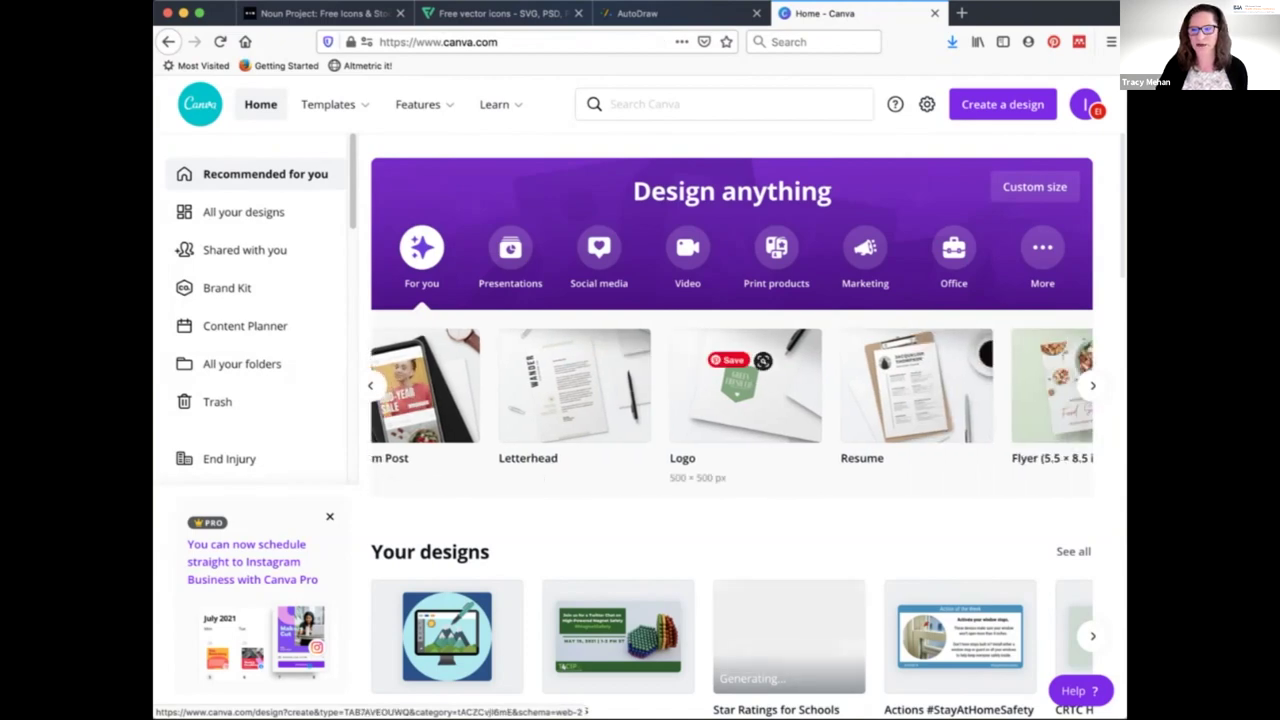
scroll(650, 390, "right", 4)
scroll(730, 390, "right", 7)
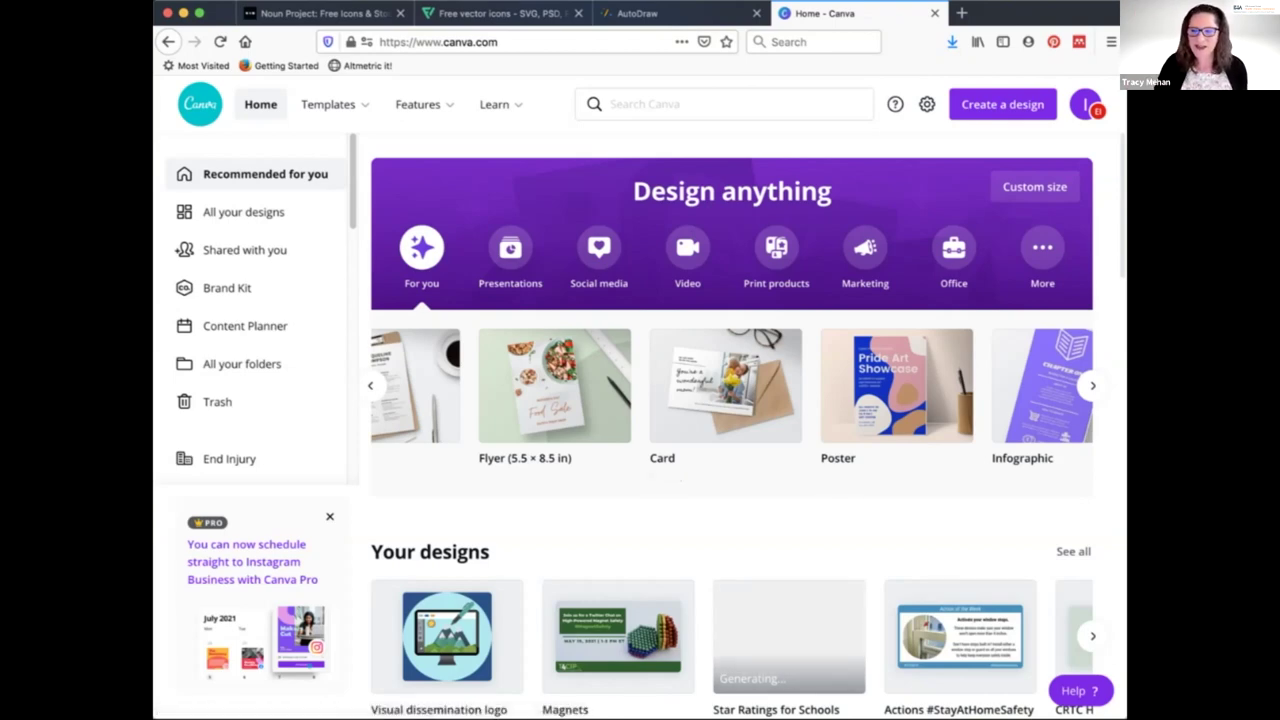
scroll(730, 385, "right", 3)
scroll(790, 385, "right", 3)
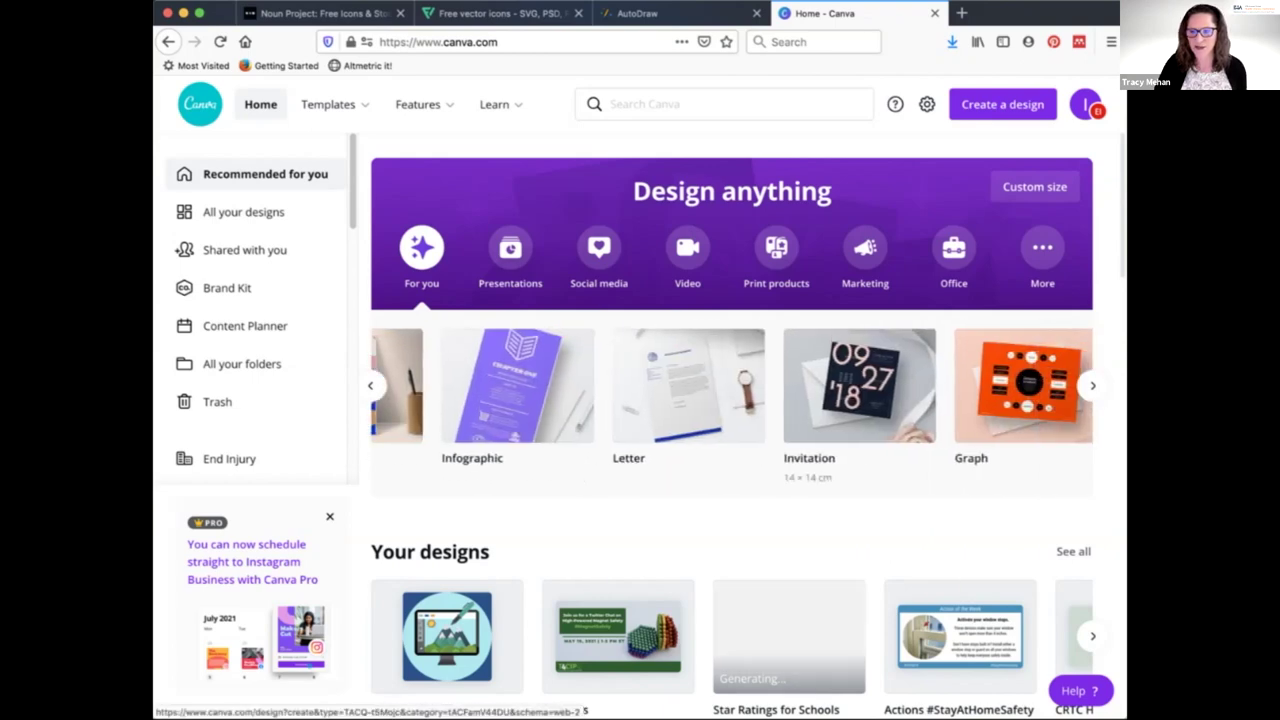
scroll(790, 385, "right", 3)
scroll(840, 385, "right", 3)
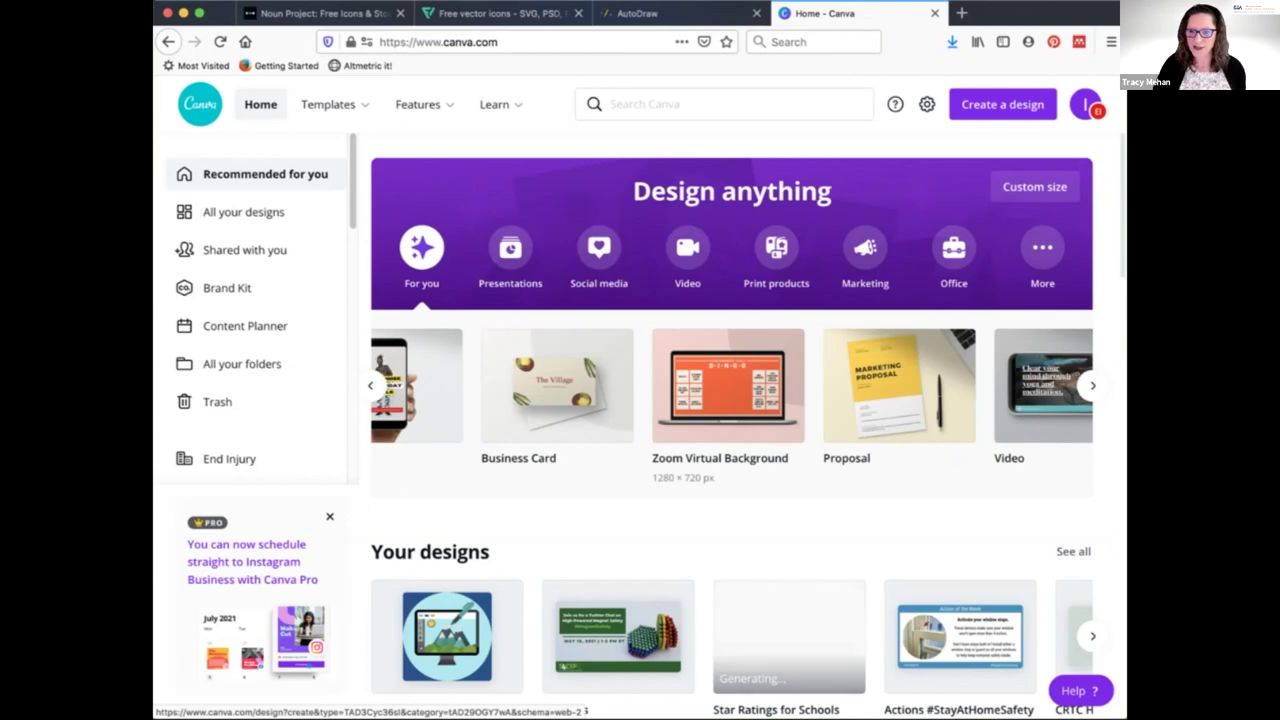
scroll(760, 385, "right", 3)
scroll(760, 385, "left", 5)
scroll(748, 385, "left", 10)
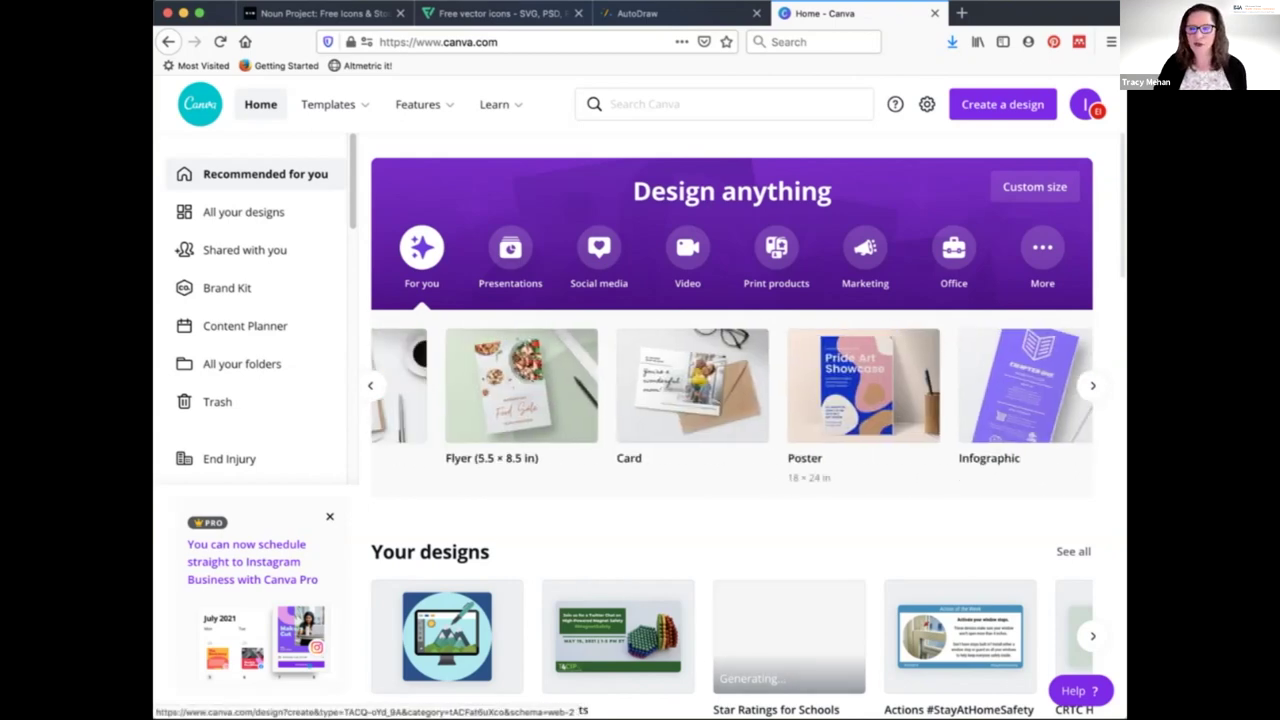
scroll(732, 385, "left", 2)
Search the home page for "twitter" and look through the suggested Twitter design formats
left_click(720, 104)
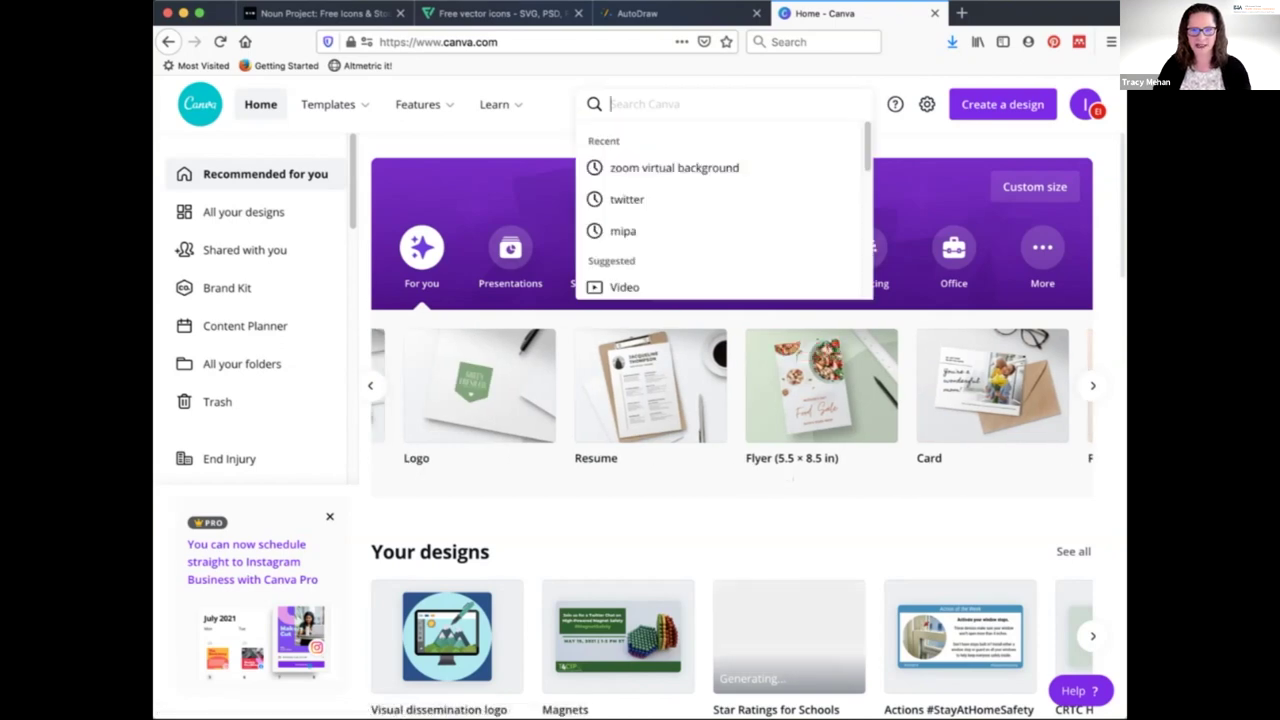
type("t")
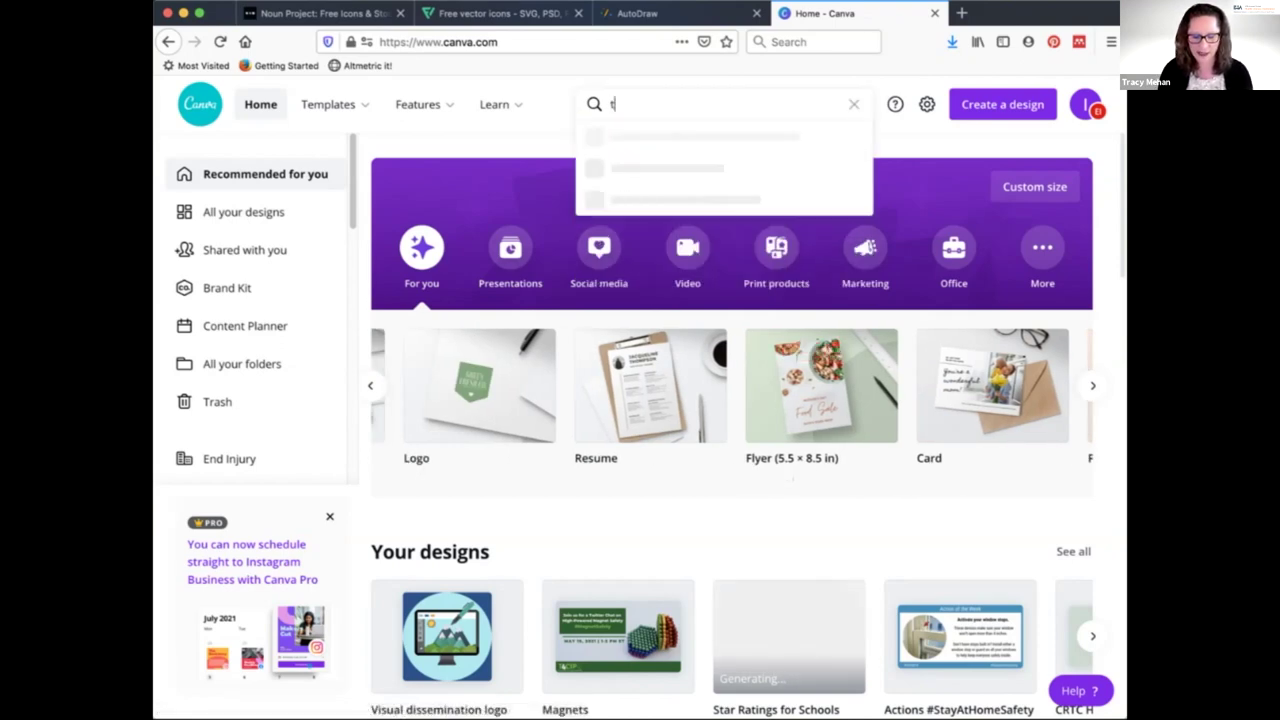
type("wi")
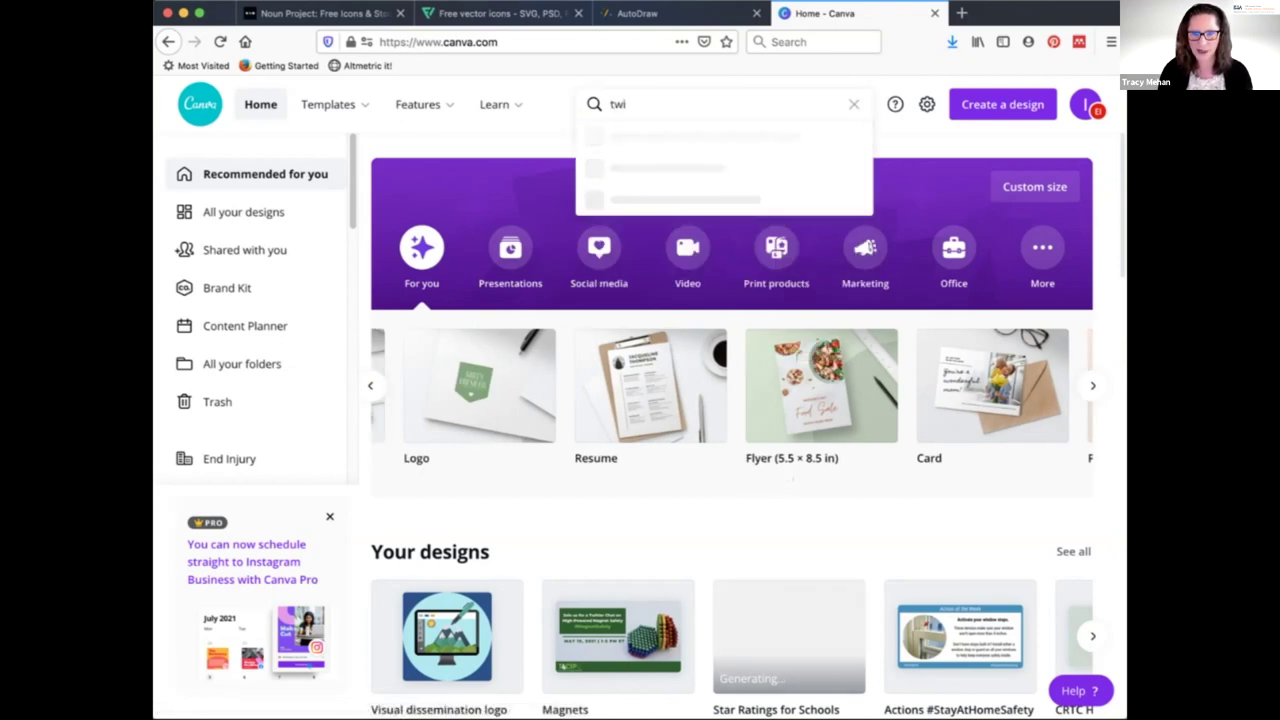
type("tter")
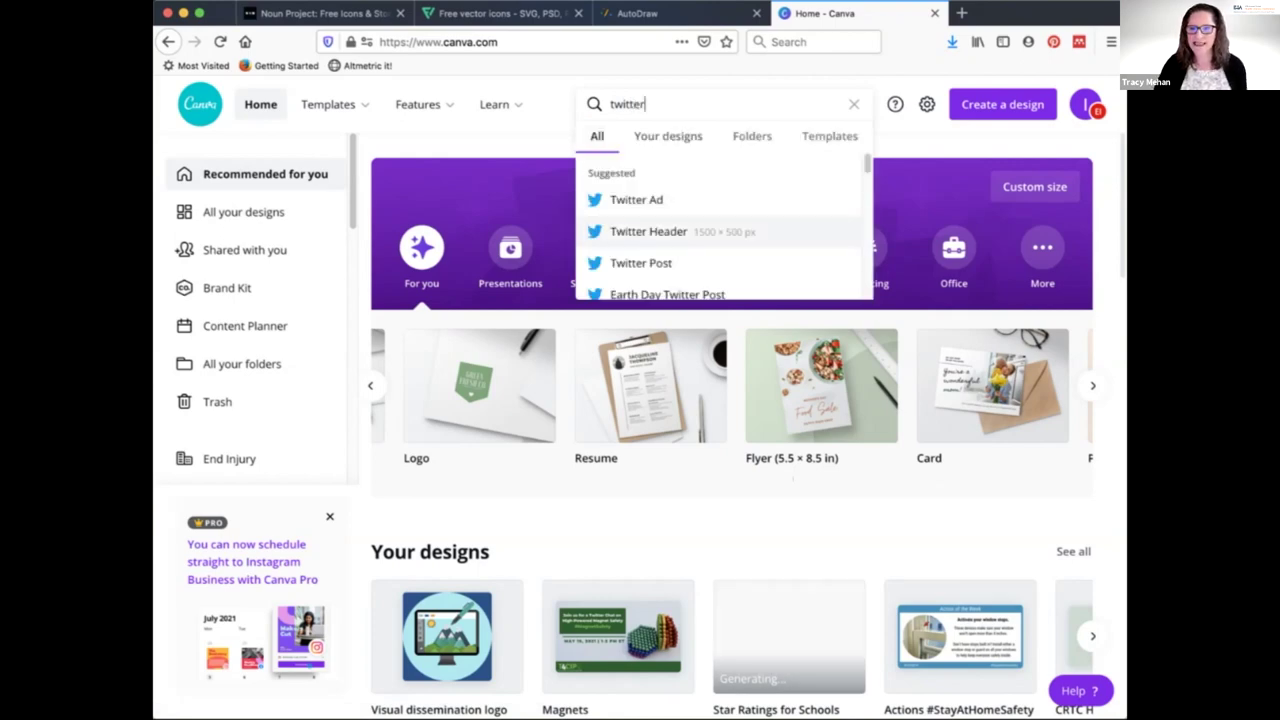
key("Up")
key("Down")
key("Down")
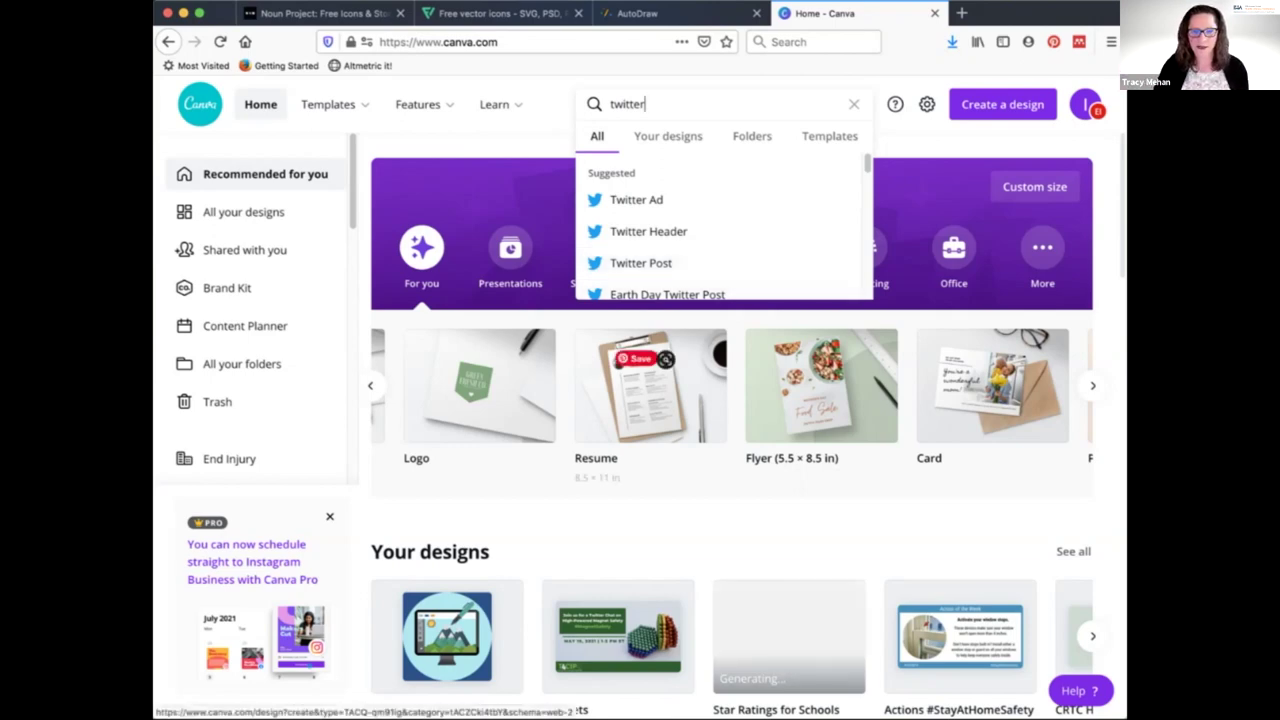
Open the existing Visual dissemination logo design and duplicate its page 2
scroll(615, 580, "down", 2)
left_click(447, 550)
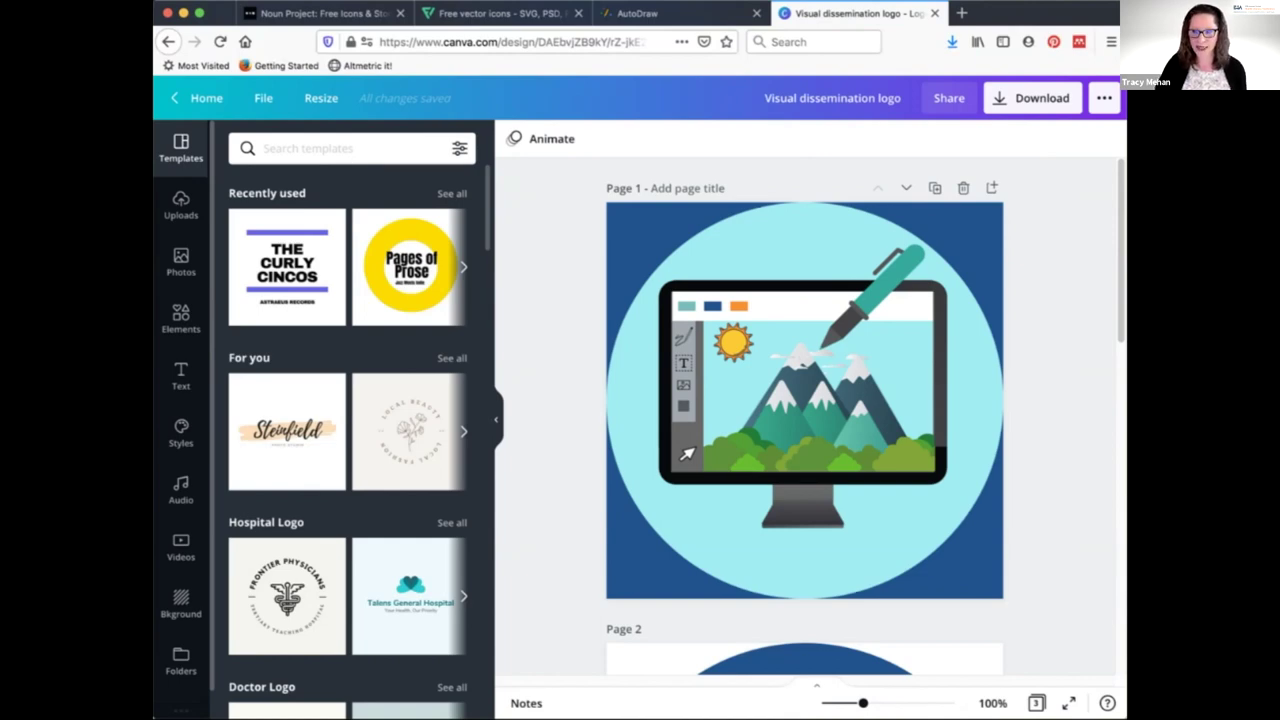
scroll(805, 416, "down", 5)
scroll(805, 416, "up", 3)
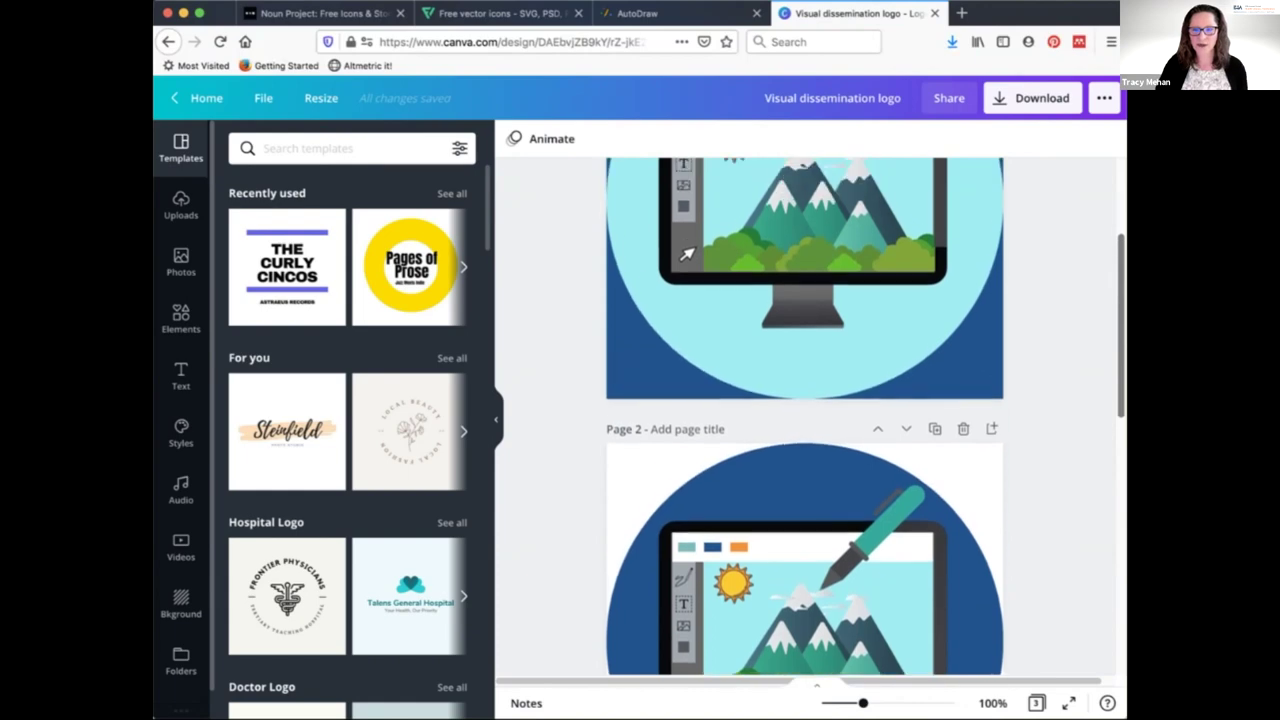
scroll(805, 416, "down", 2)
scroll(805, 416, "down", 1)
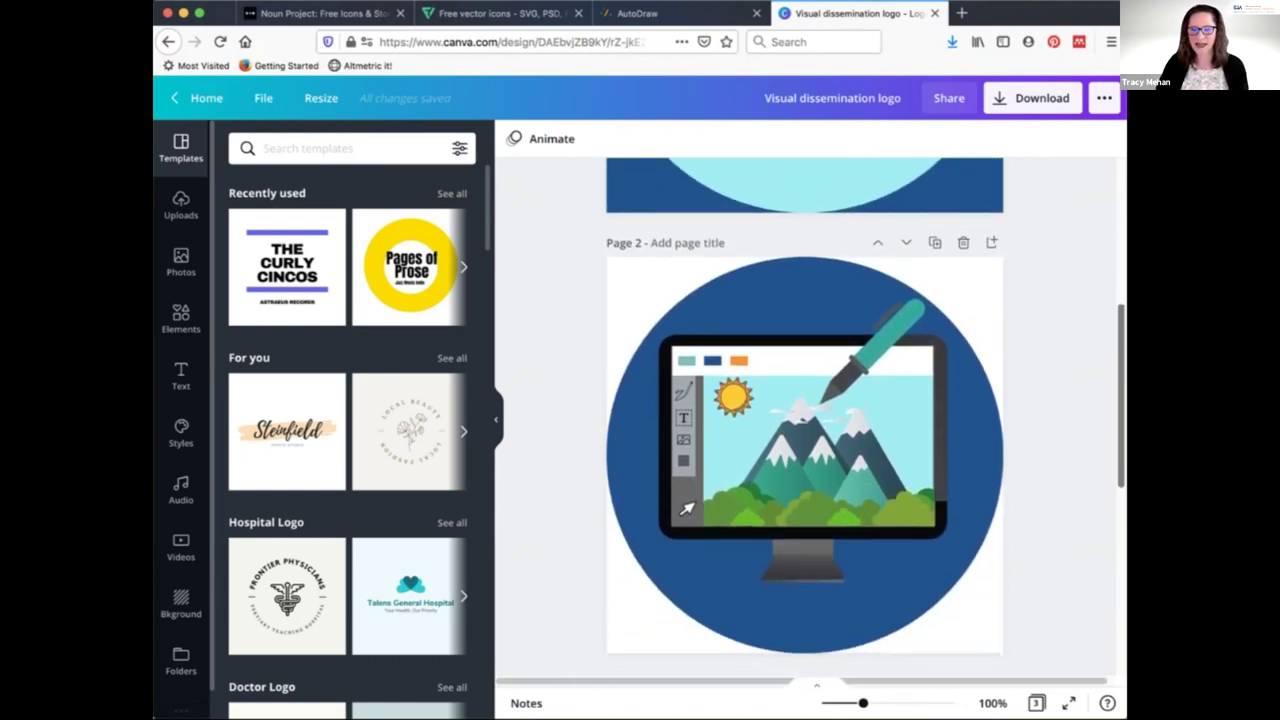
scroll(805, 416, "down", 1)
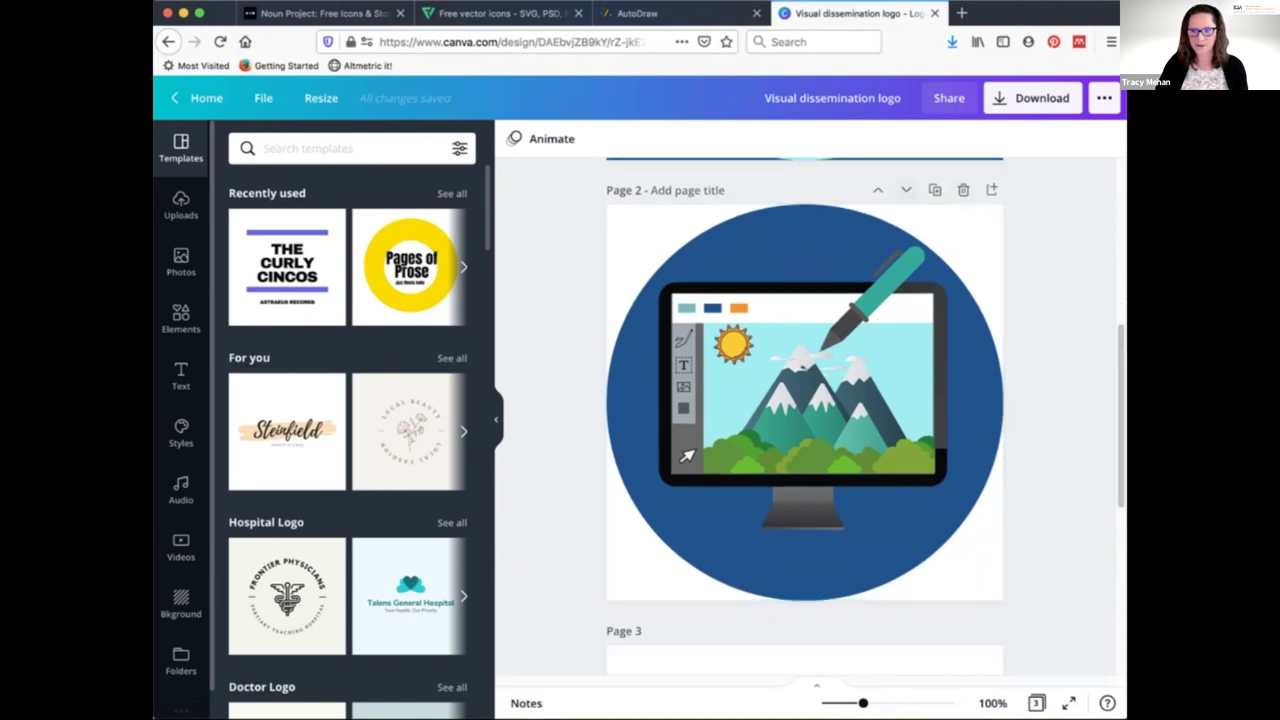
left_click(934, 189)
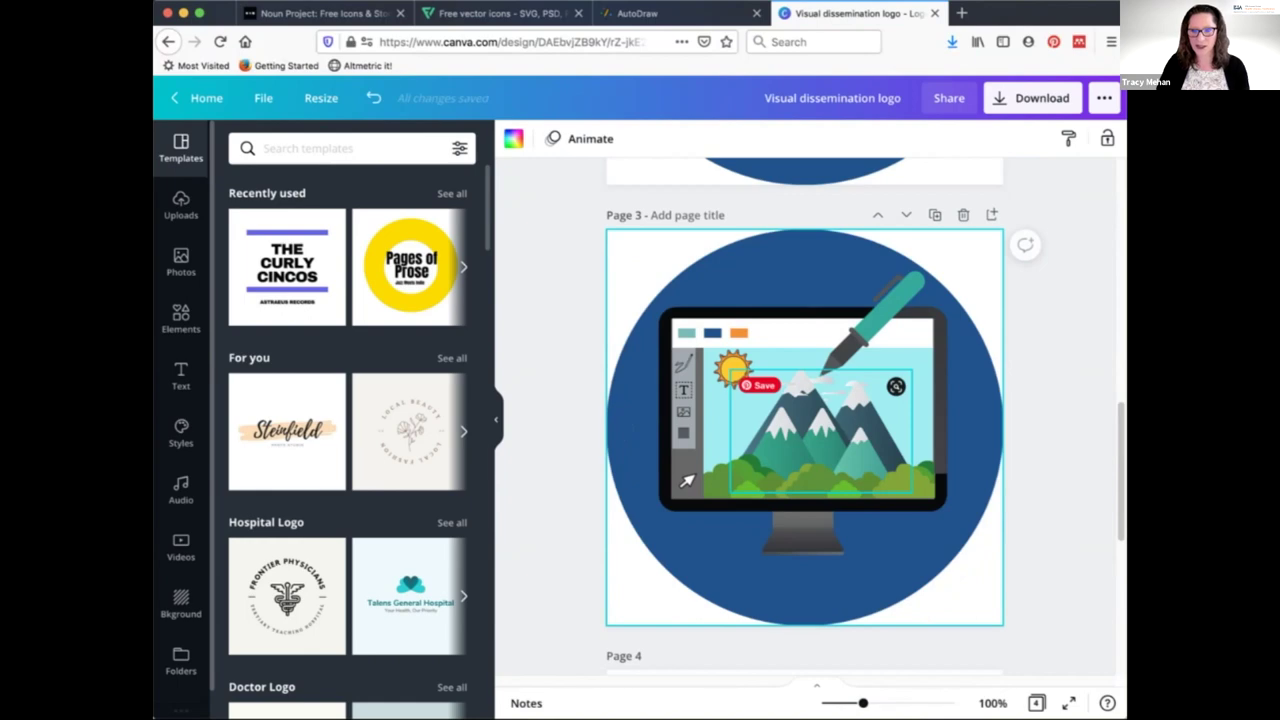
Insert a blank page directly after page 2 of the logo design
scroll(895, 386, "up", 10)
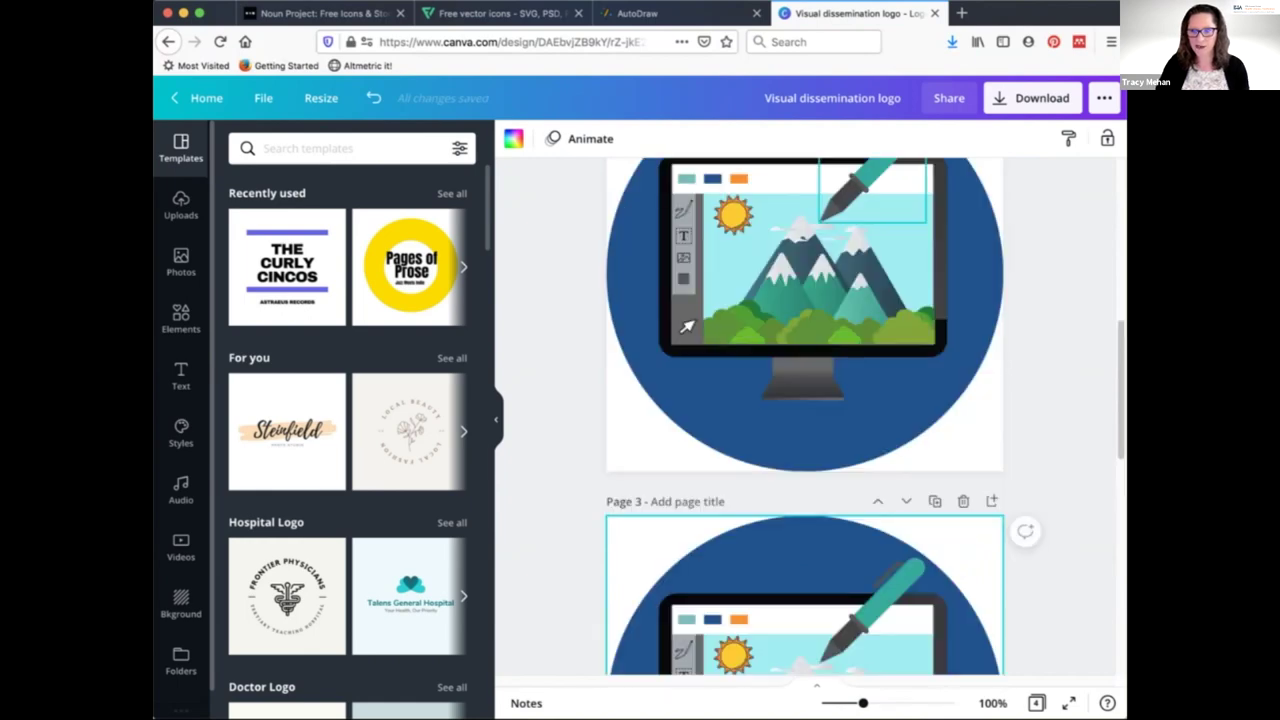
scroll(895, 386, "down", 5)
scroll(804, 420, "down", 2)
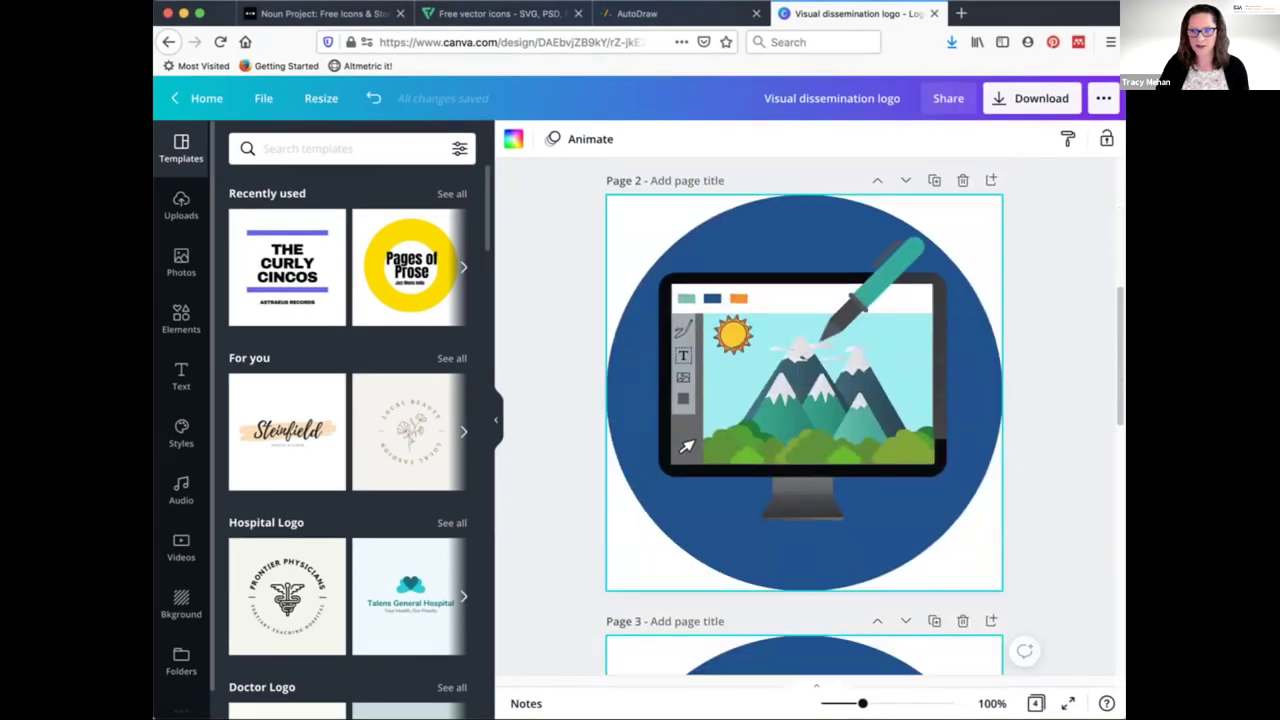
scroll(804, 420, "up", 2)
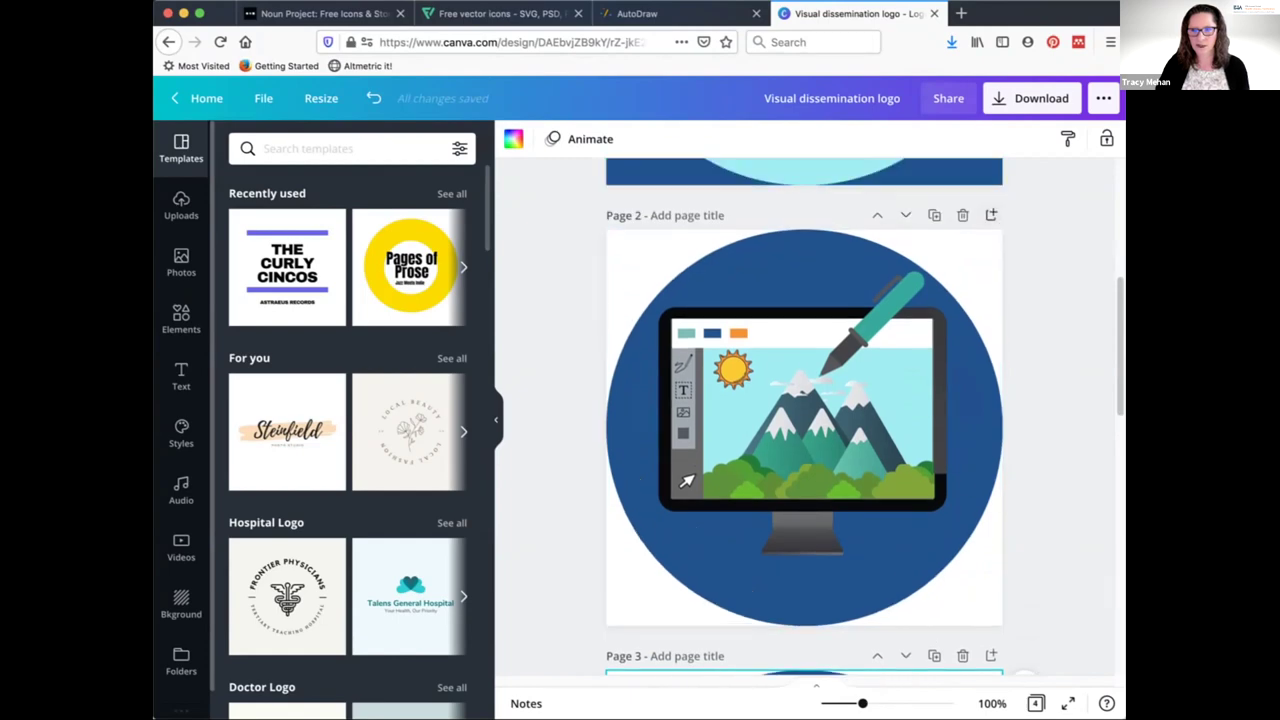
key("super+Return")
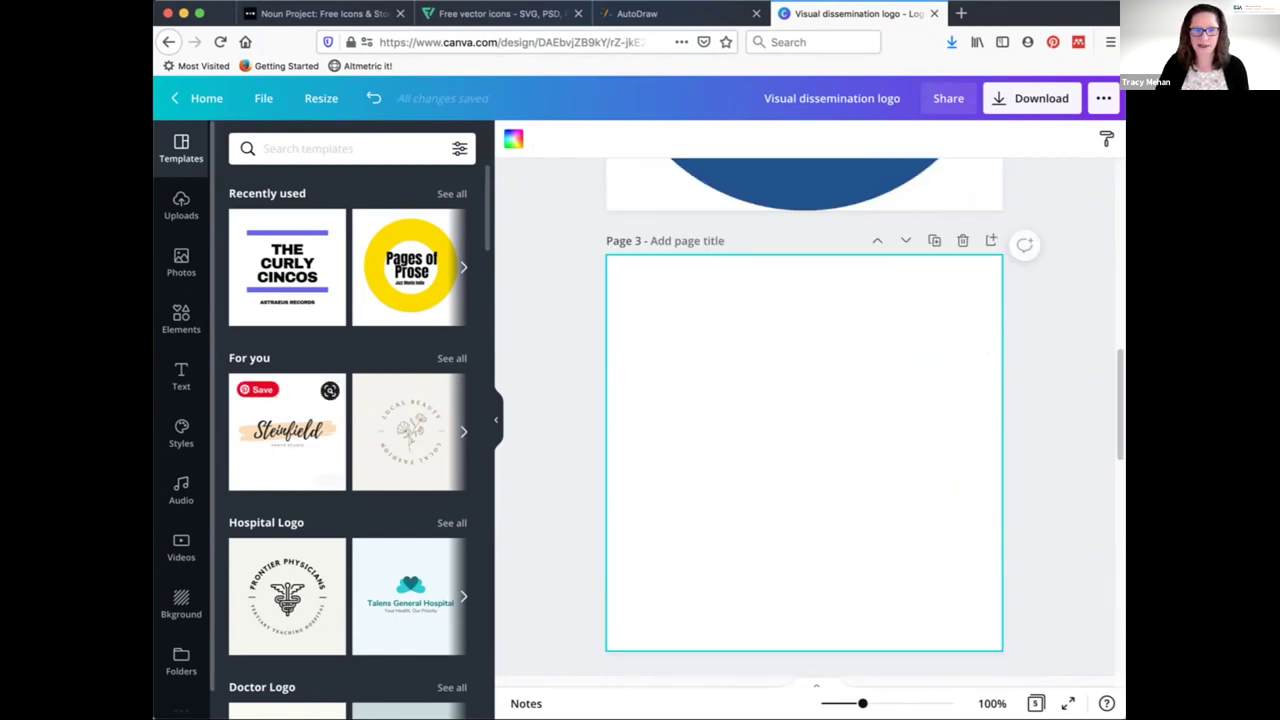
Place a circle shape that nearly fills the blank page 3 and open its fill colour choices
scroll(804, 400, "up", 1)
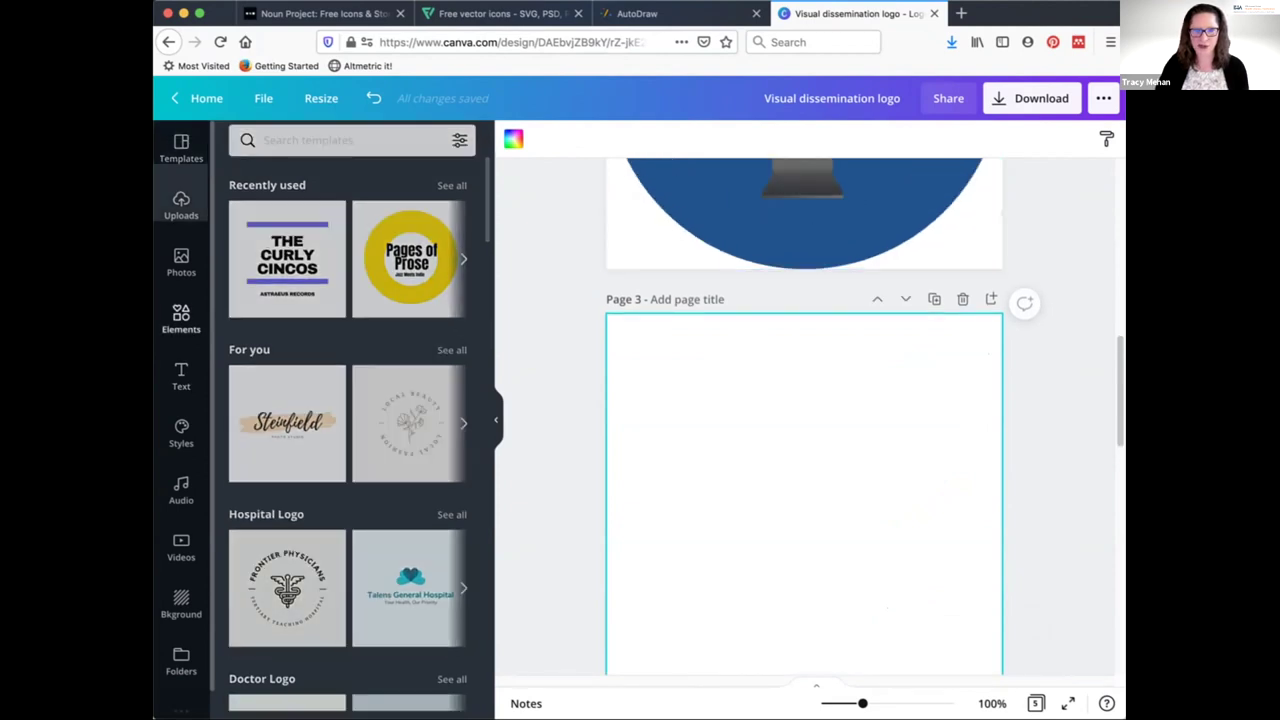
left_click(181, 318)
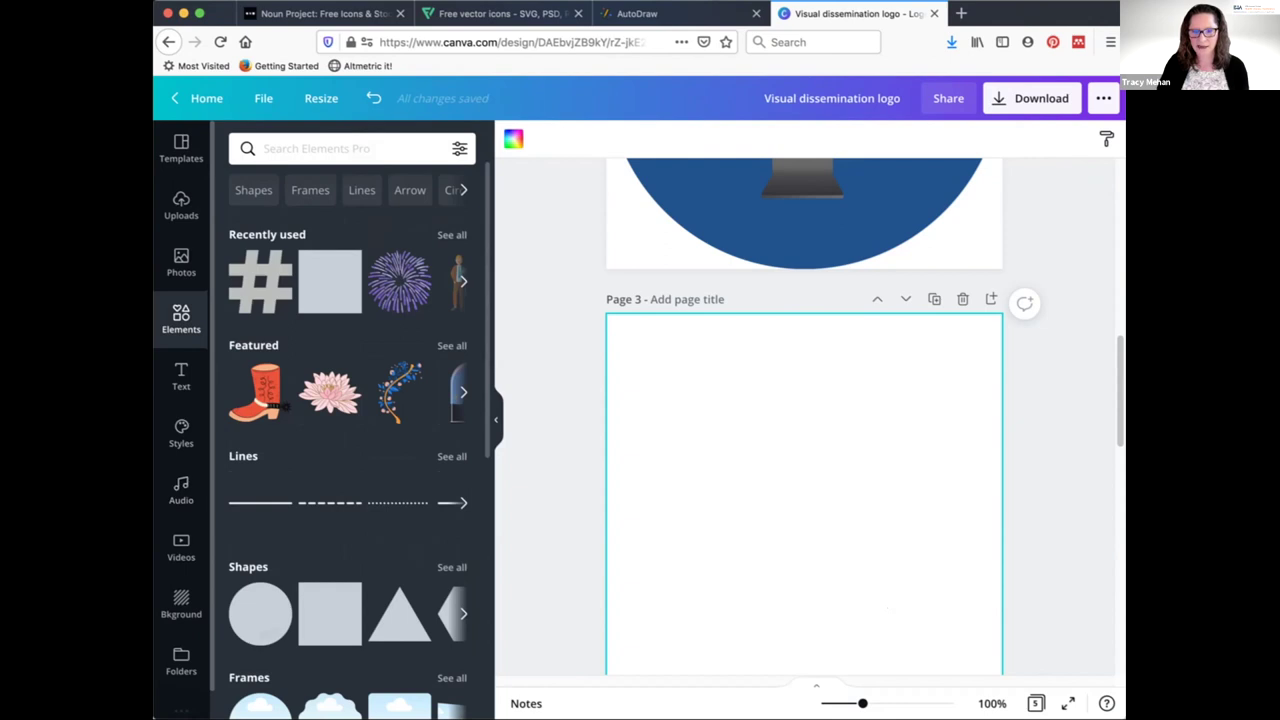
left_click(260, 613)
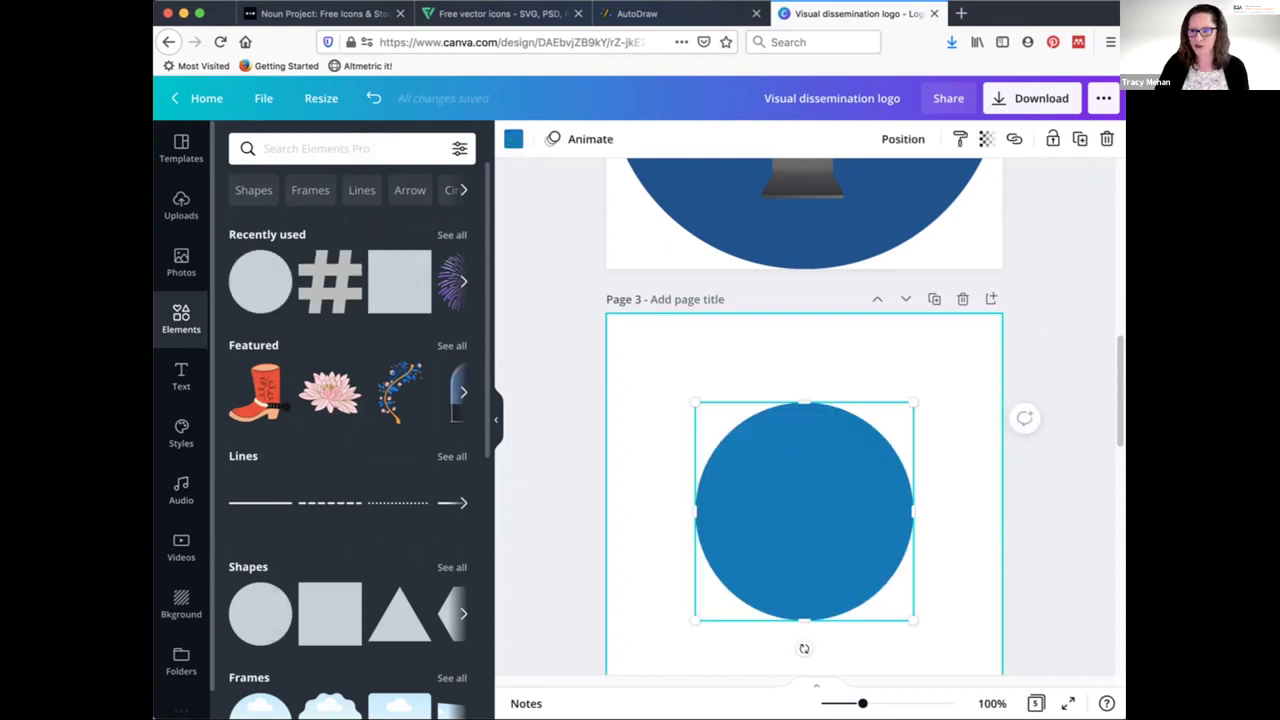
left_click_drag(913, 402, 984, 331)
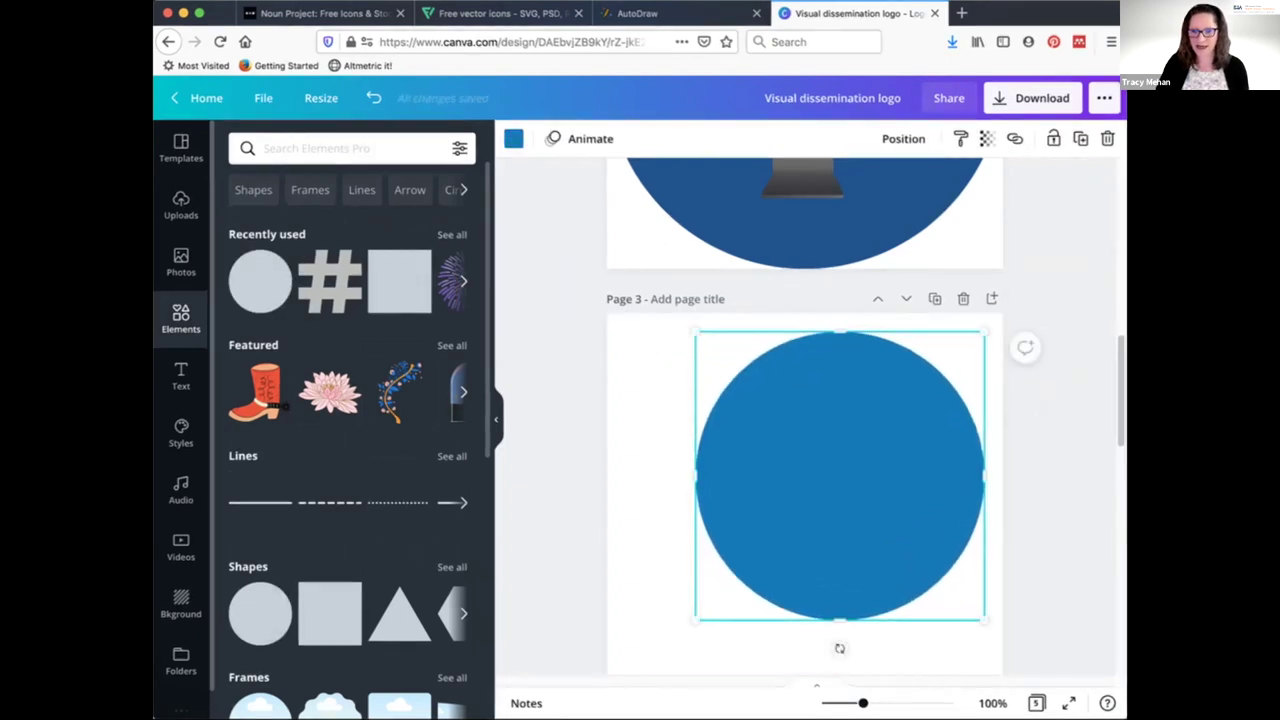
left_click_drag(695, 620, 637, 678)
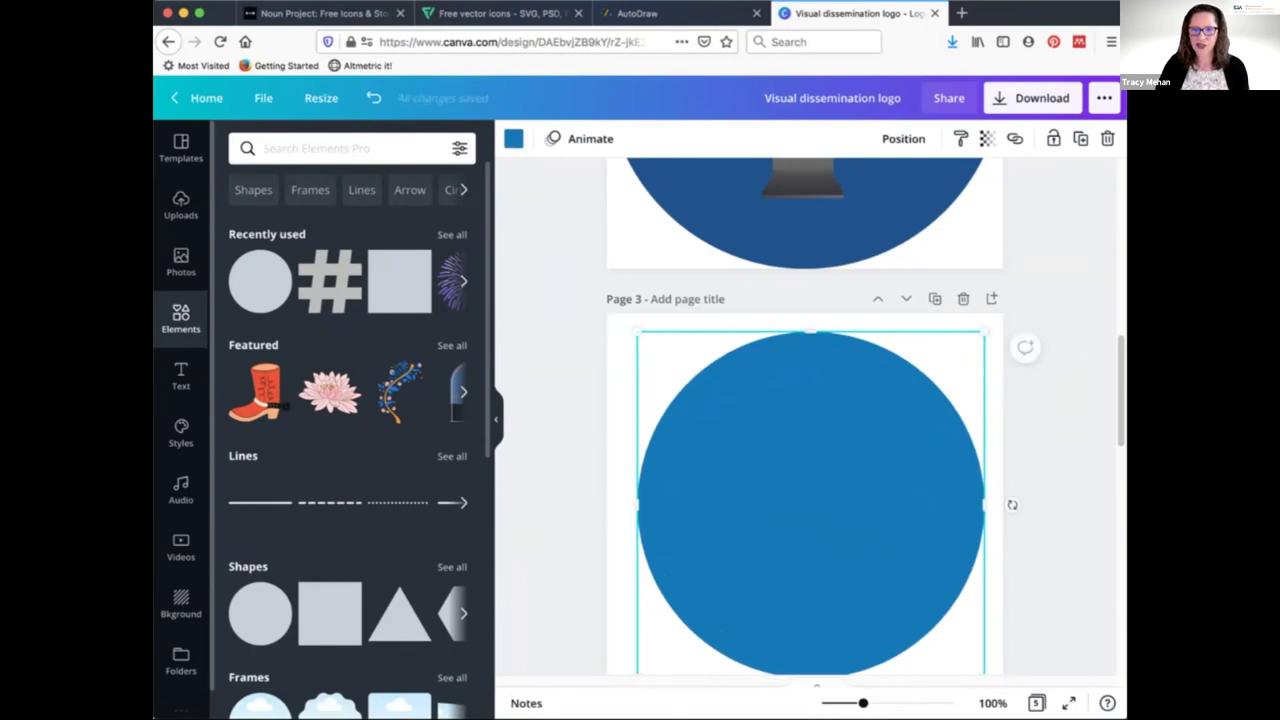
left_click(513, 139)
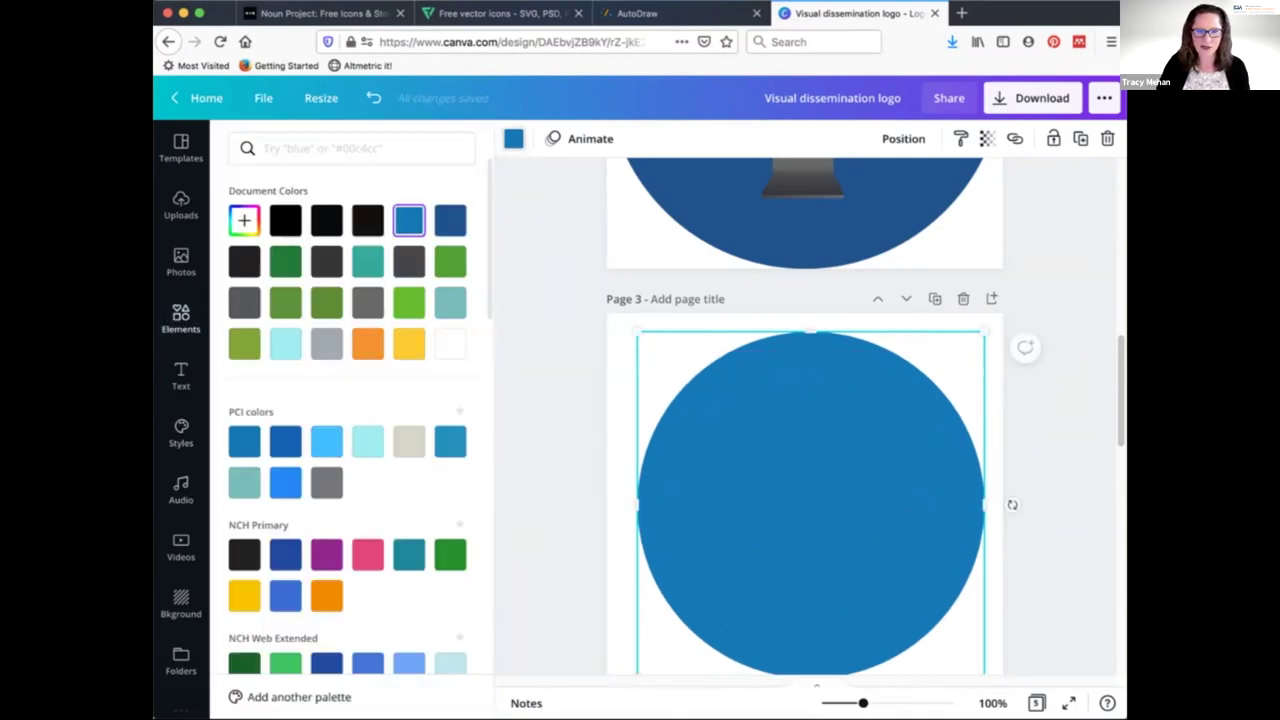
Search the graphic elements for "computer"
left_click(181, 318)
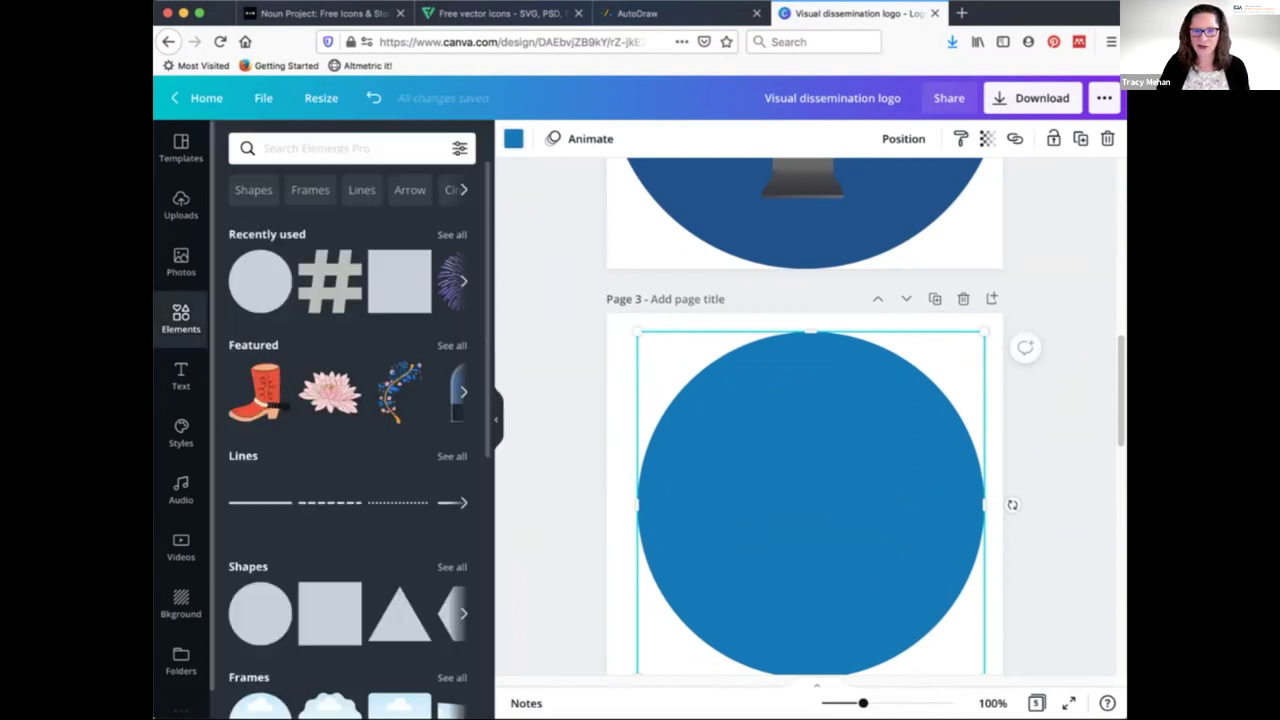
left_click(320, 148)
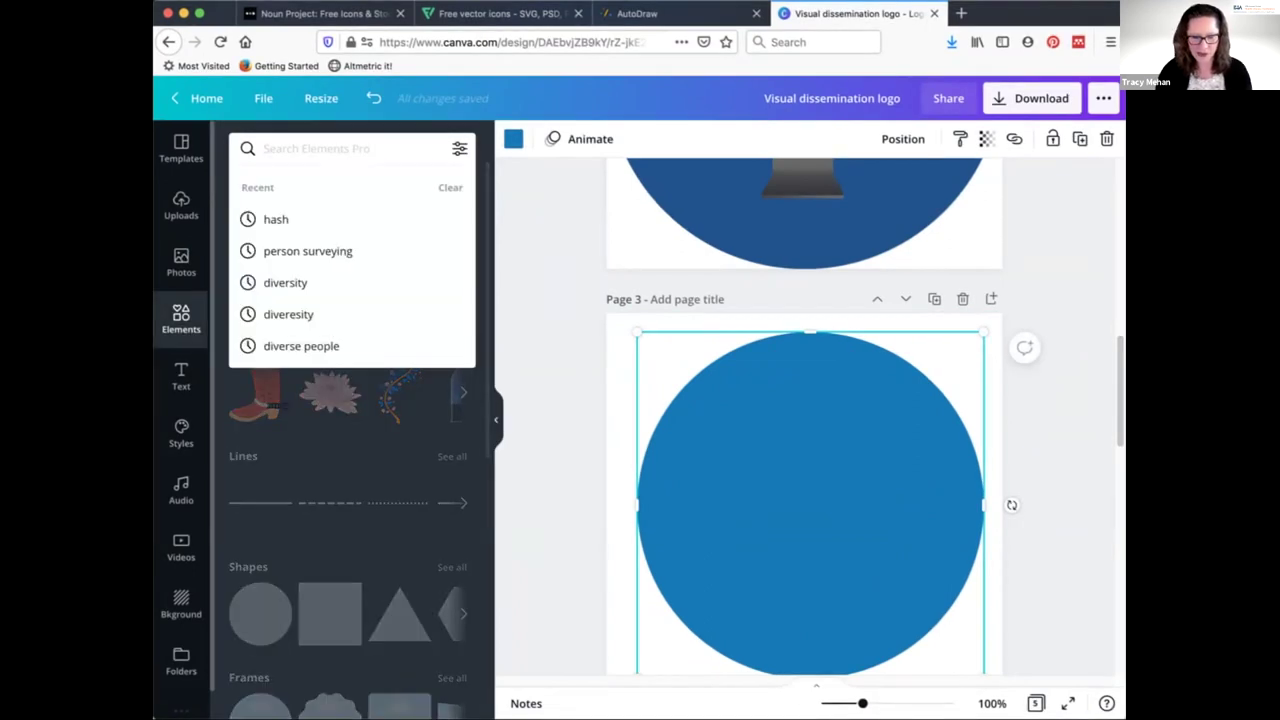
type("computer")
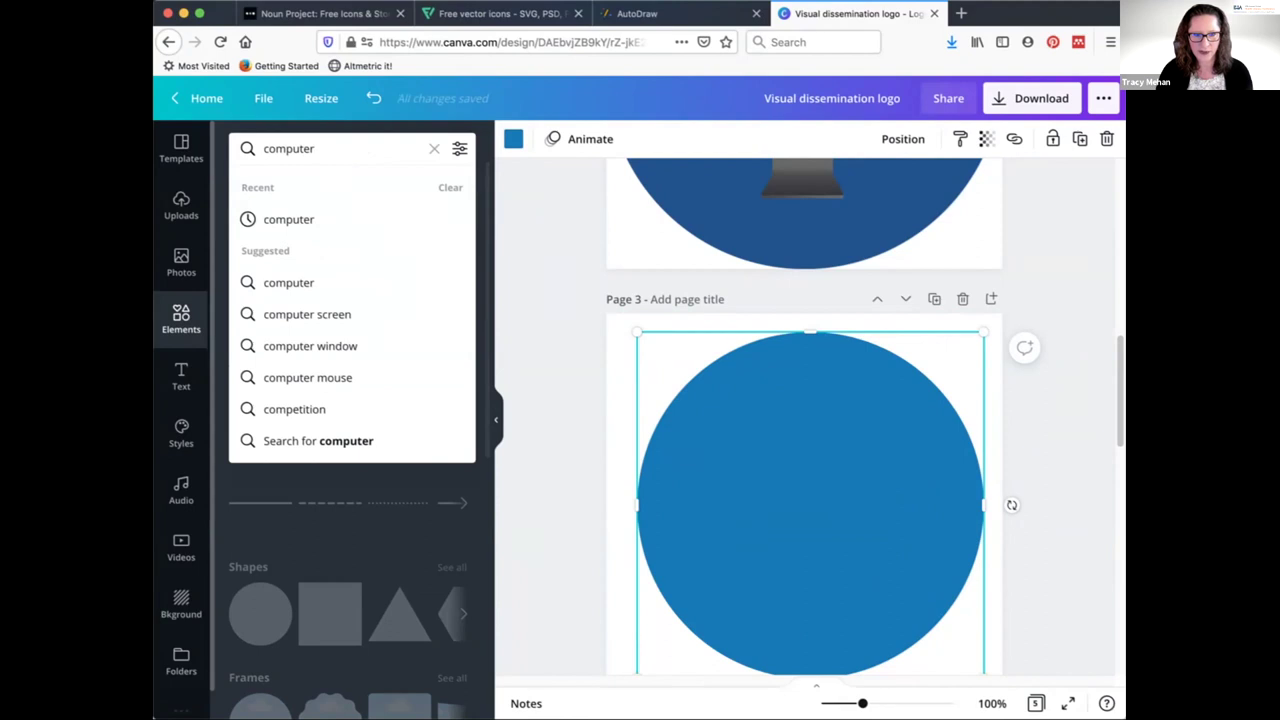
key("Return")
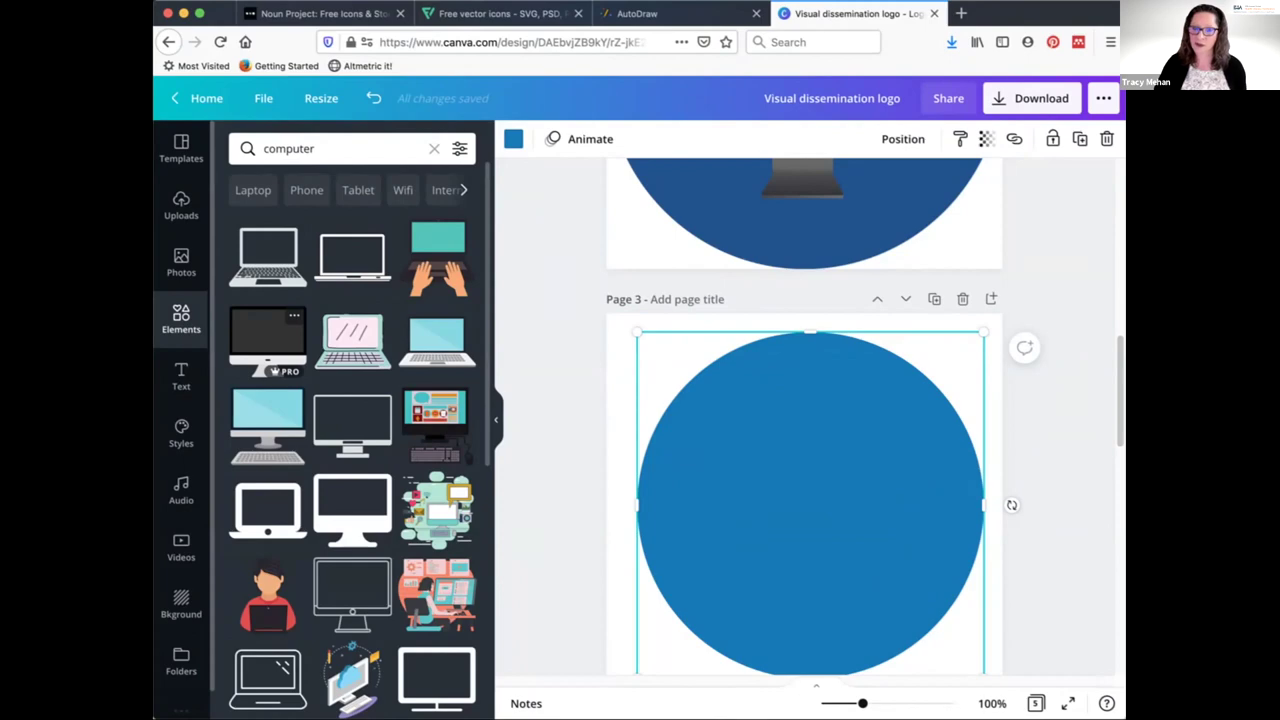
Add the dark-screened desktop monitor graphic to page 3 and enlarge it to span most of the blue circle
left_click(267, 340)
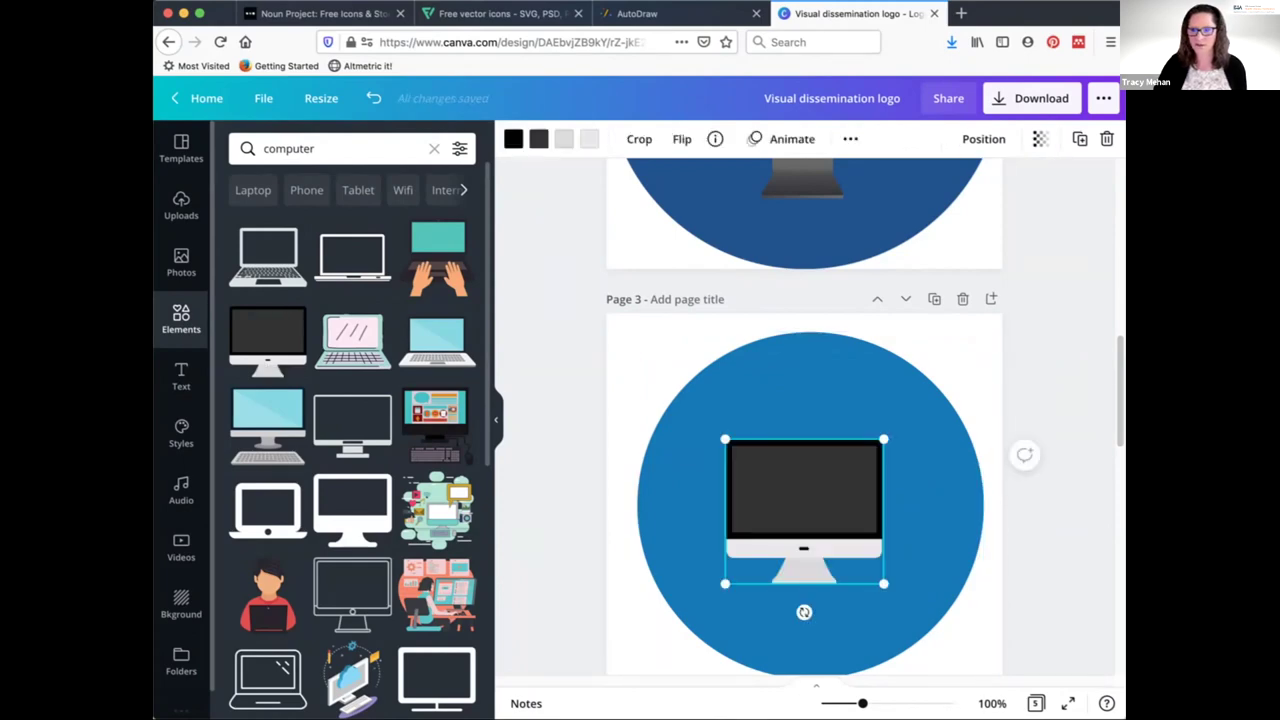
left_click_drag(883, 440, 943, 391)
left_click_drag(723, 583, 680, 627)
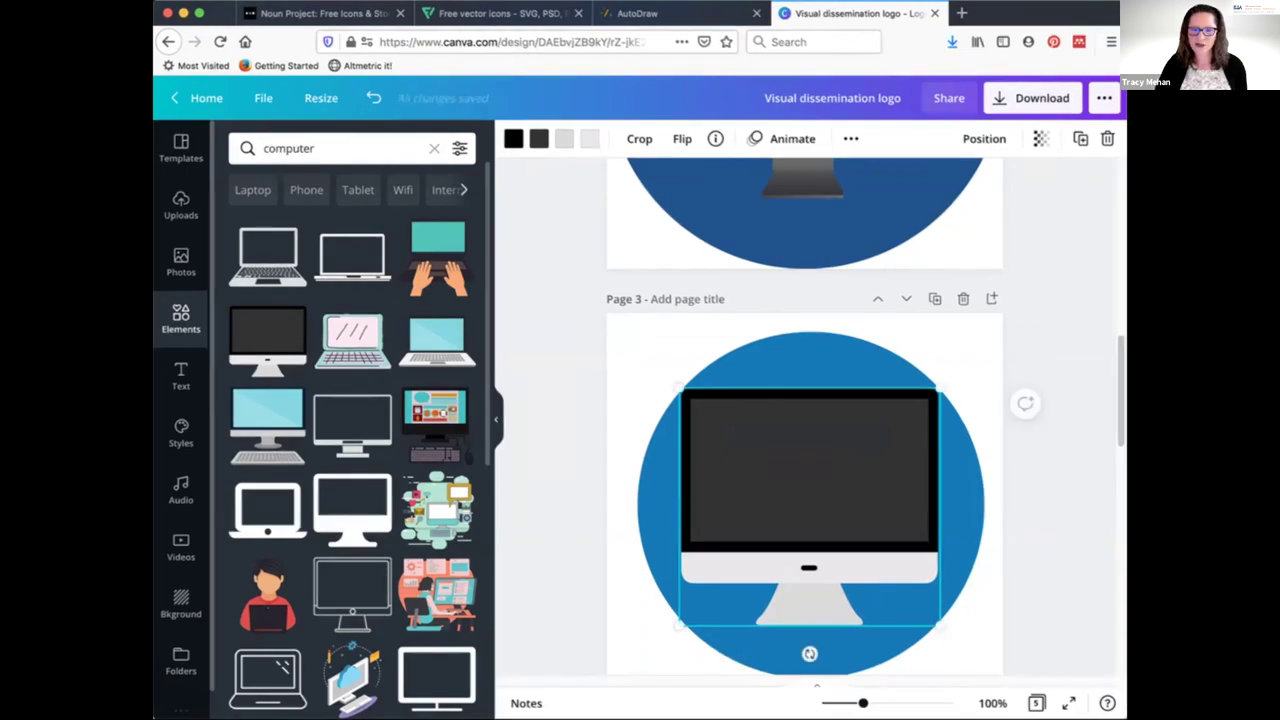
Look at the available text styles and the stock photo library
left_click(181, 377)
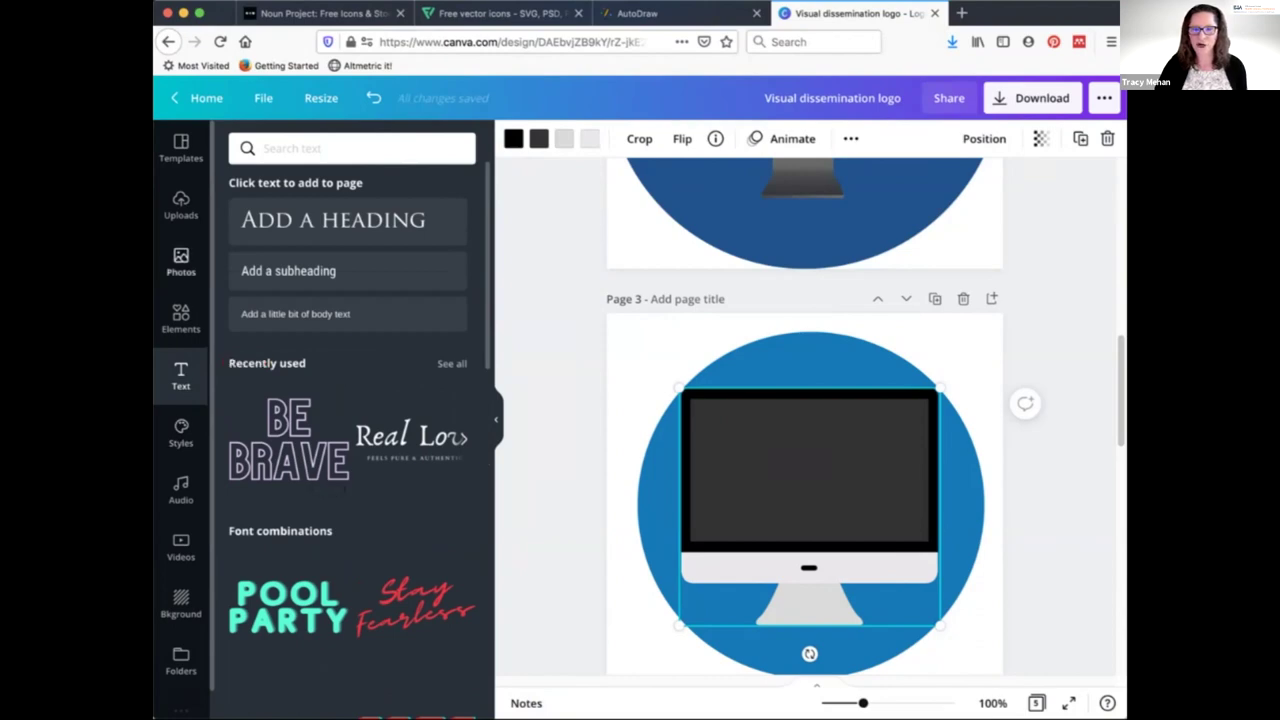
left_click(181, 262)
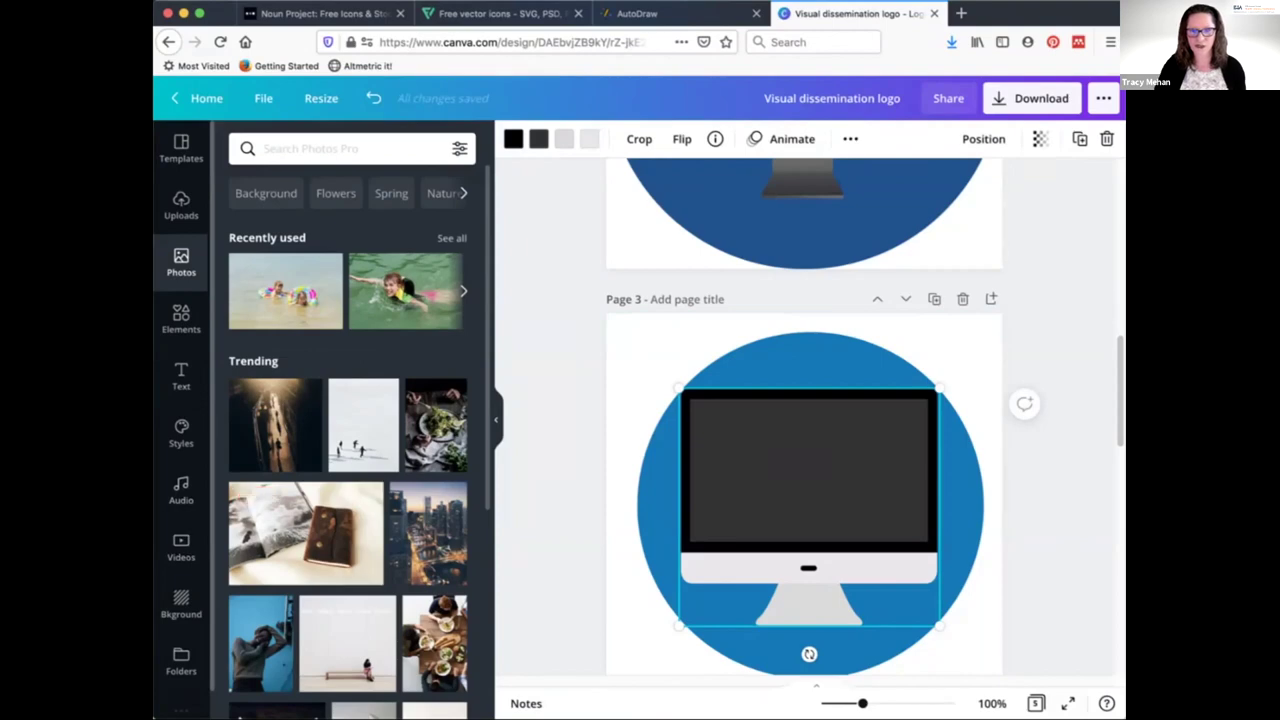
Leave the logo design for the home page and open the Brand Kit with its logos, colours and fonts
left_click(206, 98)
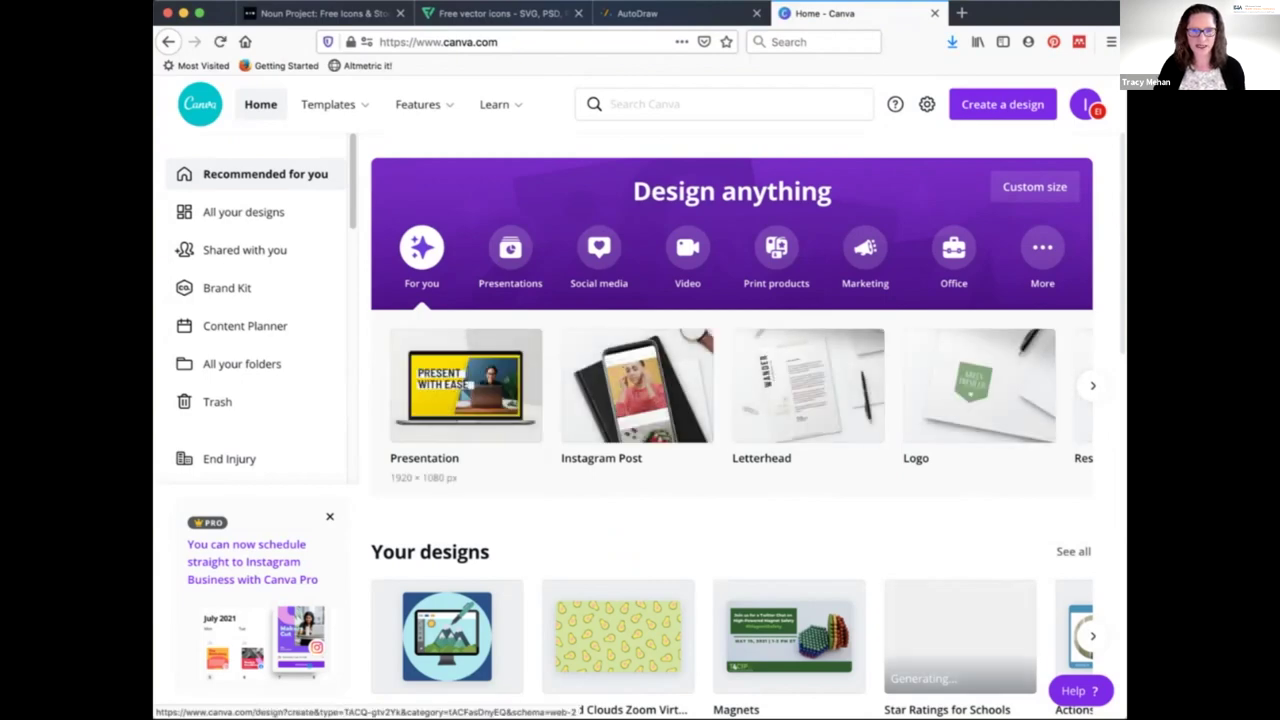
left_click(227, 288)
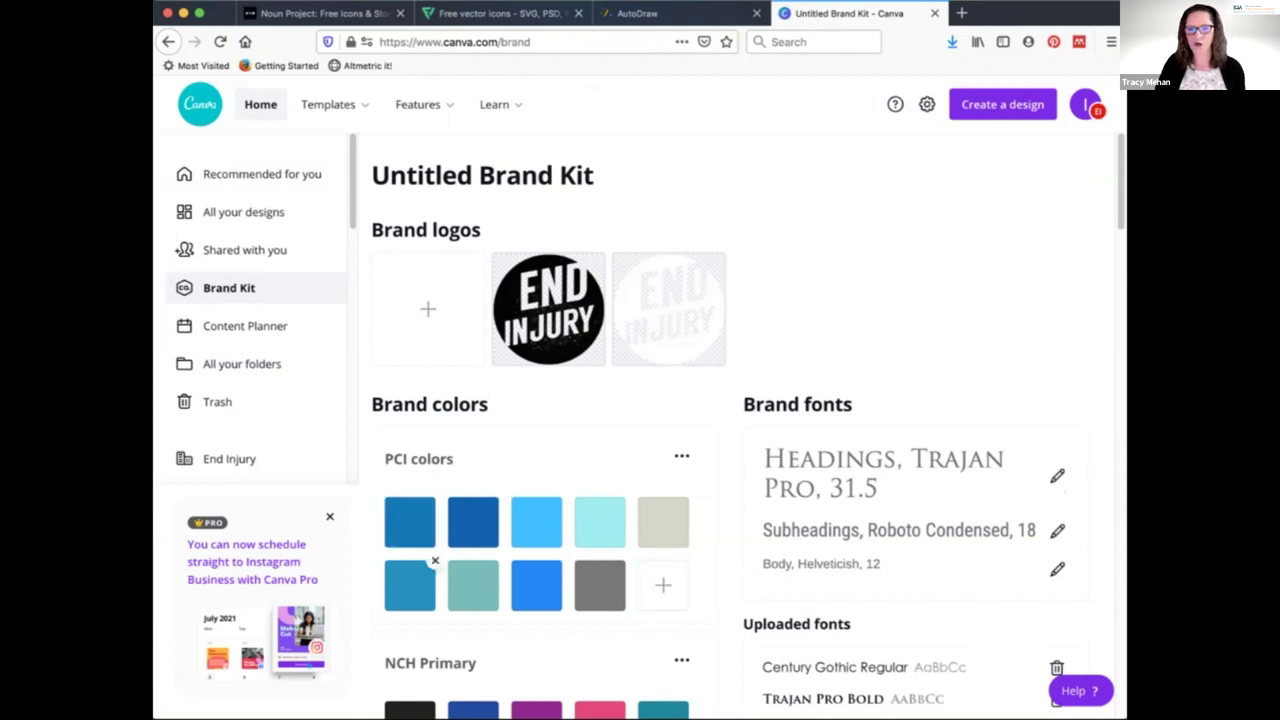
Look through the Brand Kit's colour palettes and its brand and uploaded fonts
scroll(540, 565, "down", 1)
scroll(536, 551, "down", 2)
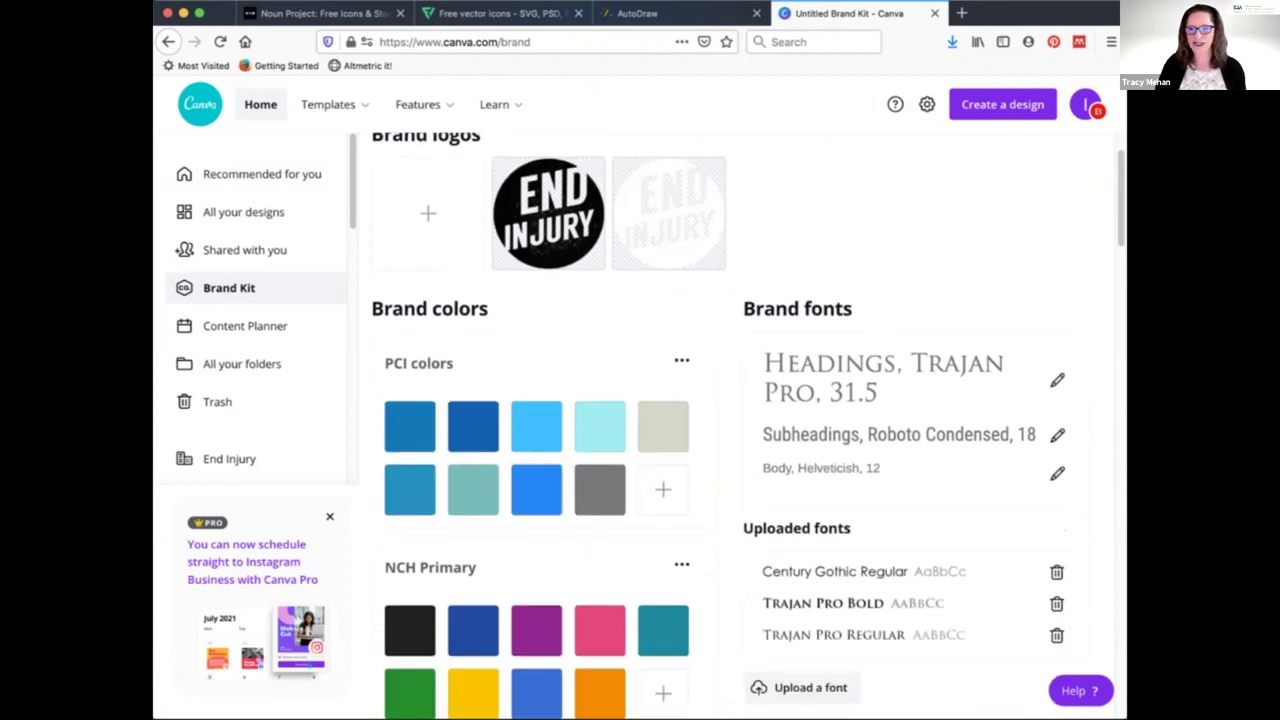
scroll(600, 510, "down", 5)
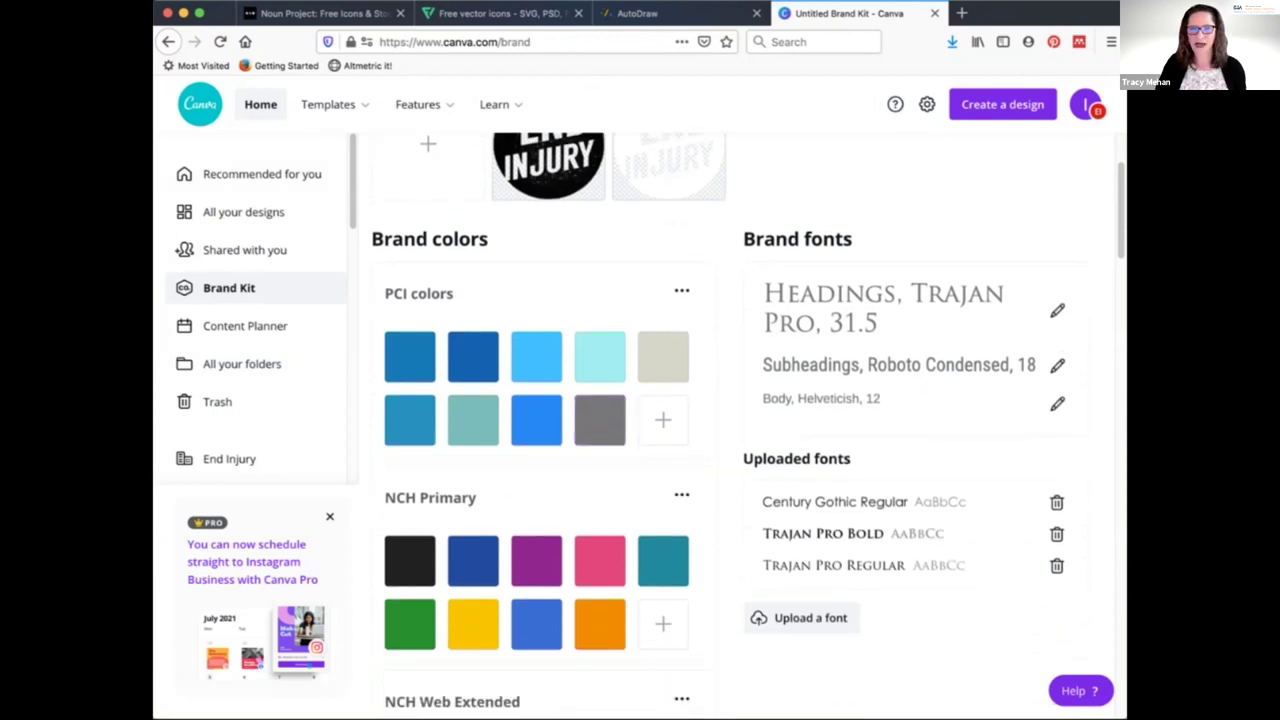
scroll(600, 530, "down", 8)
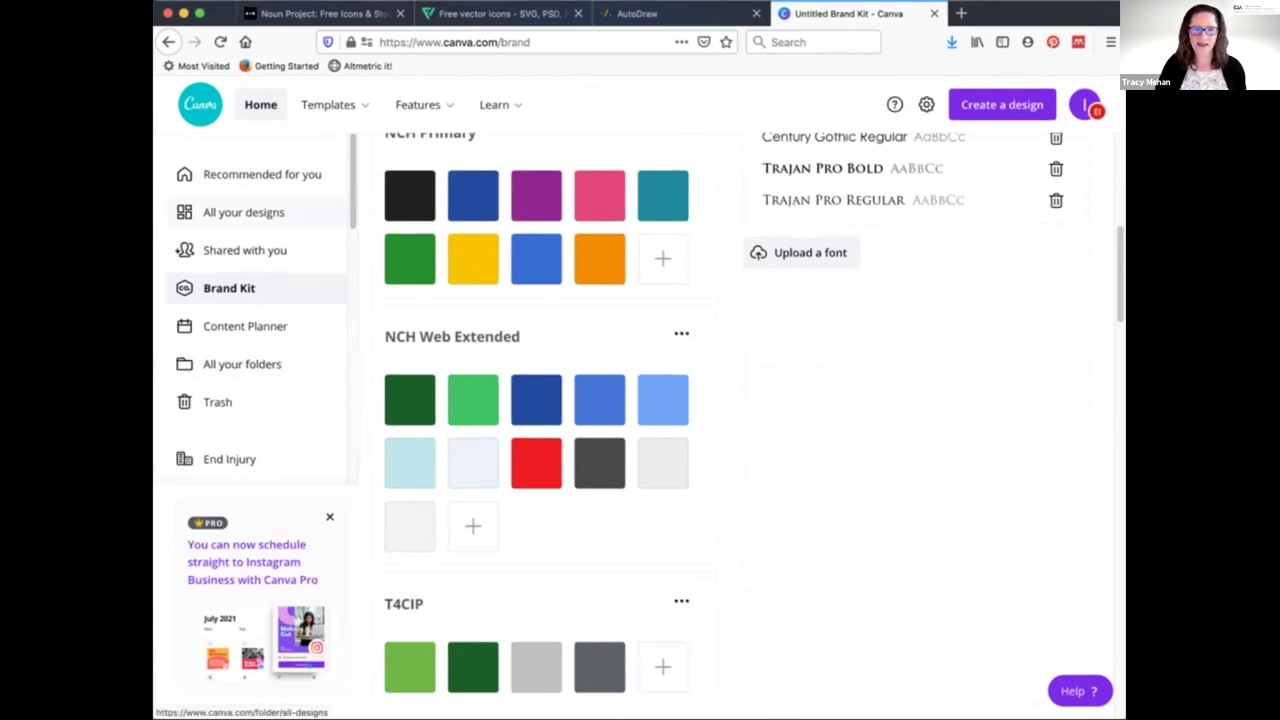
Open the collection of all designs and browse the saved graphics, logos and social media images
left_click(244, 212)
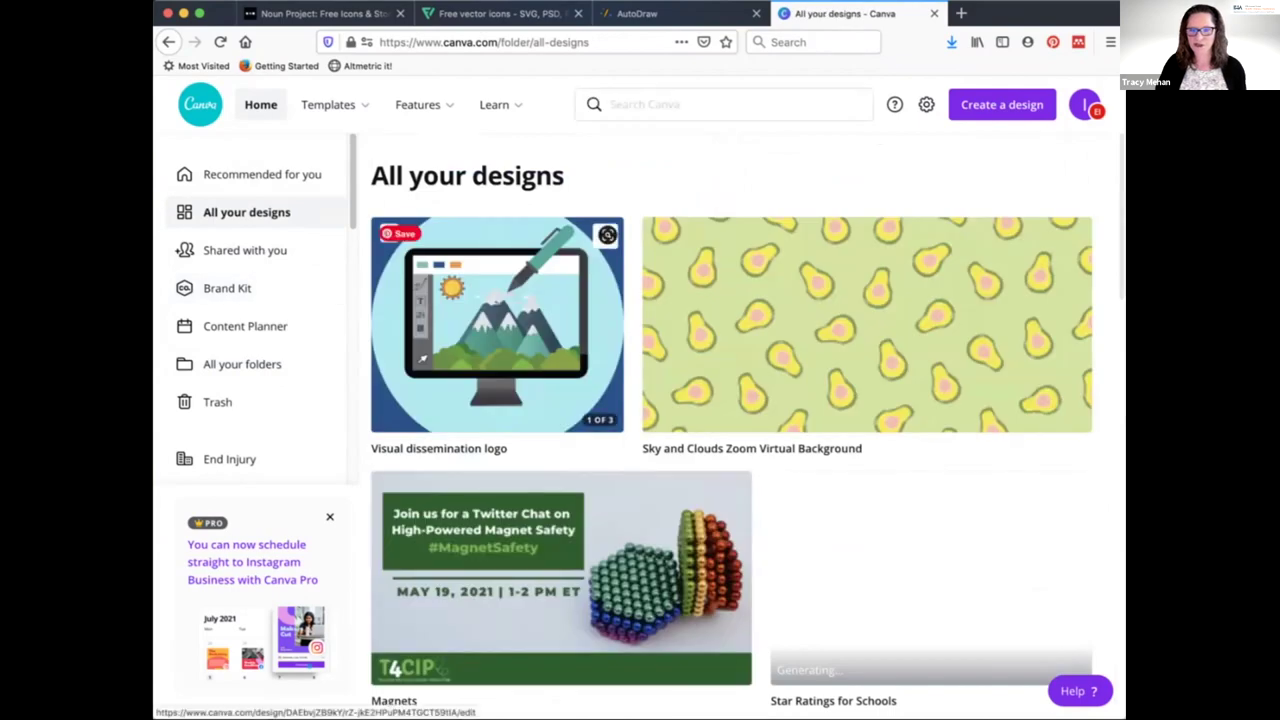
scroll(606, 232, "down", 3)
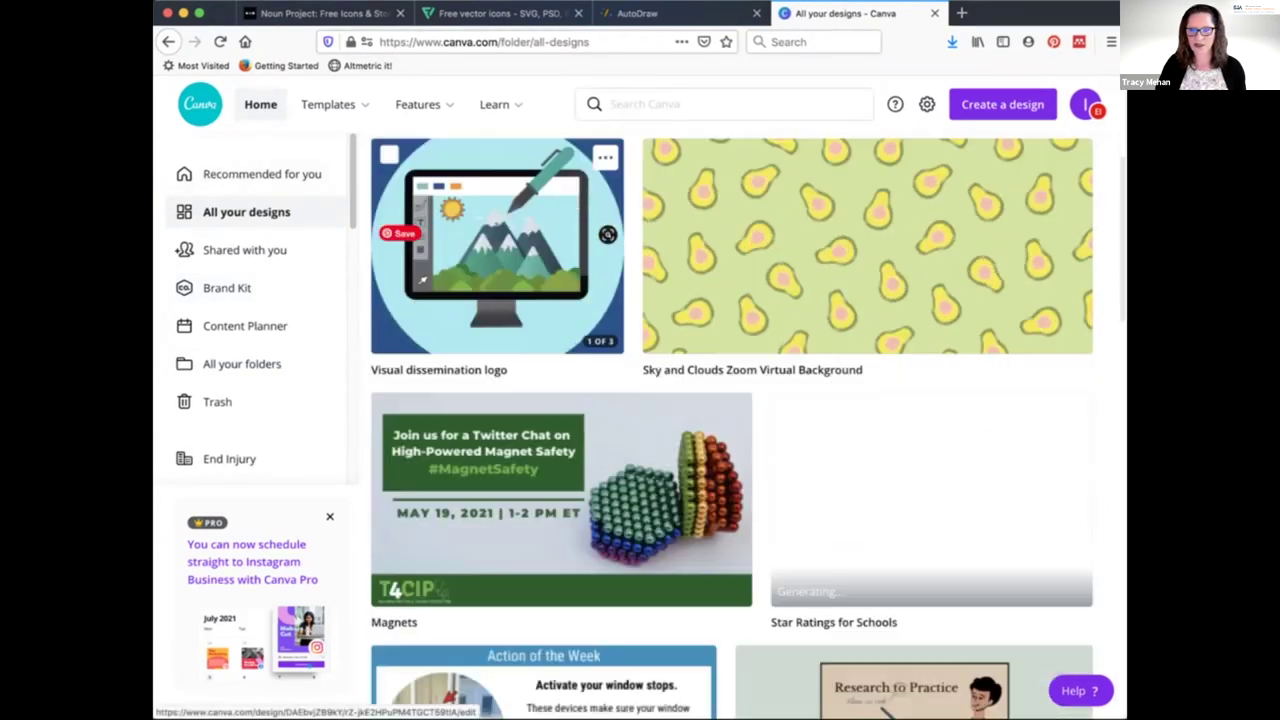
scroll(732, 426, "down", 12)
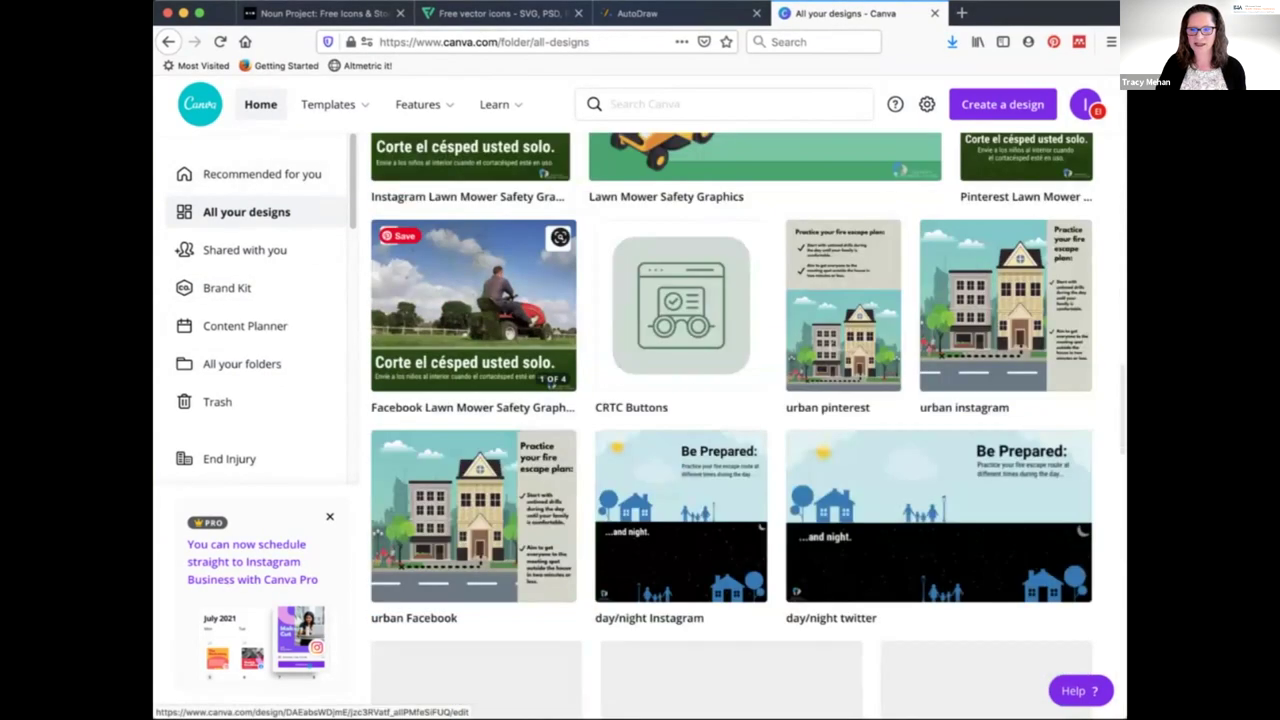
scroll(540, 390, "down", 15)
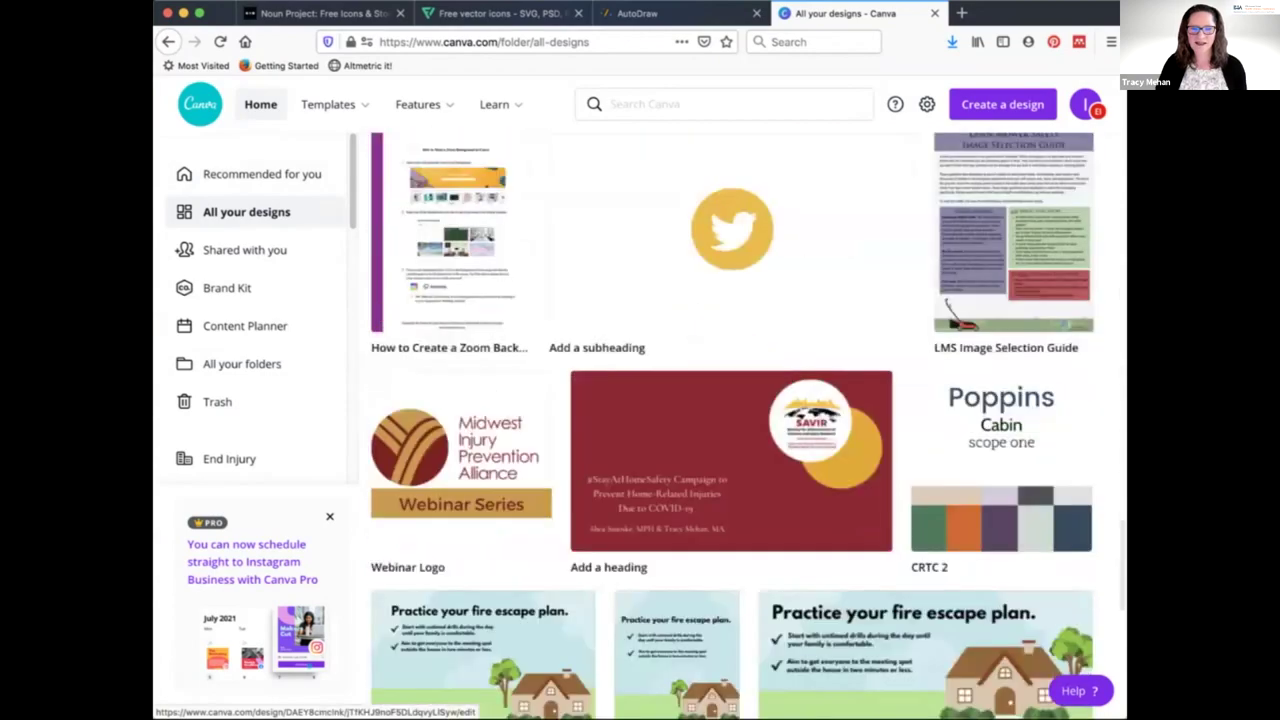
scroll(460, 330, "down", 7)
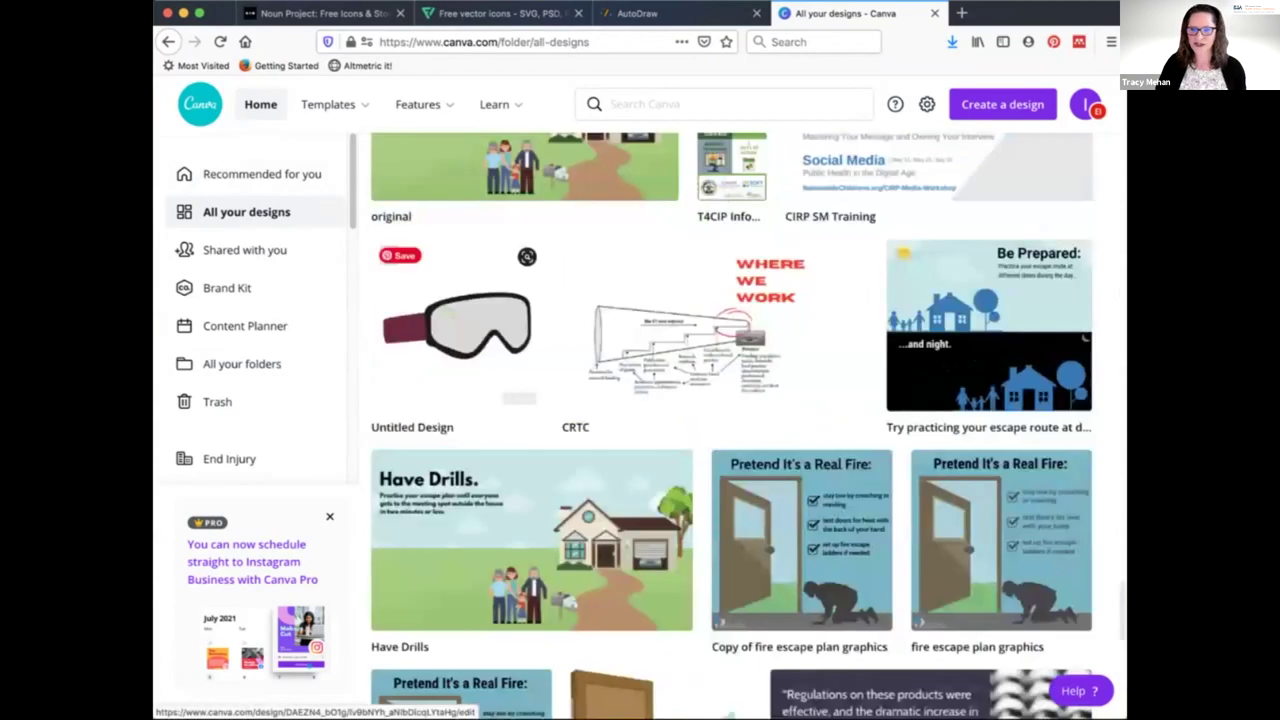
scroll(455, 325, "up", 3)
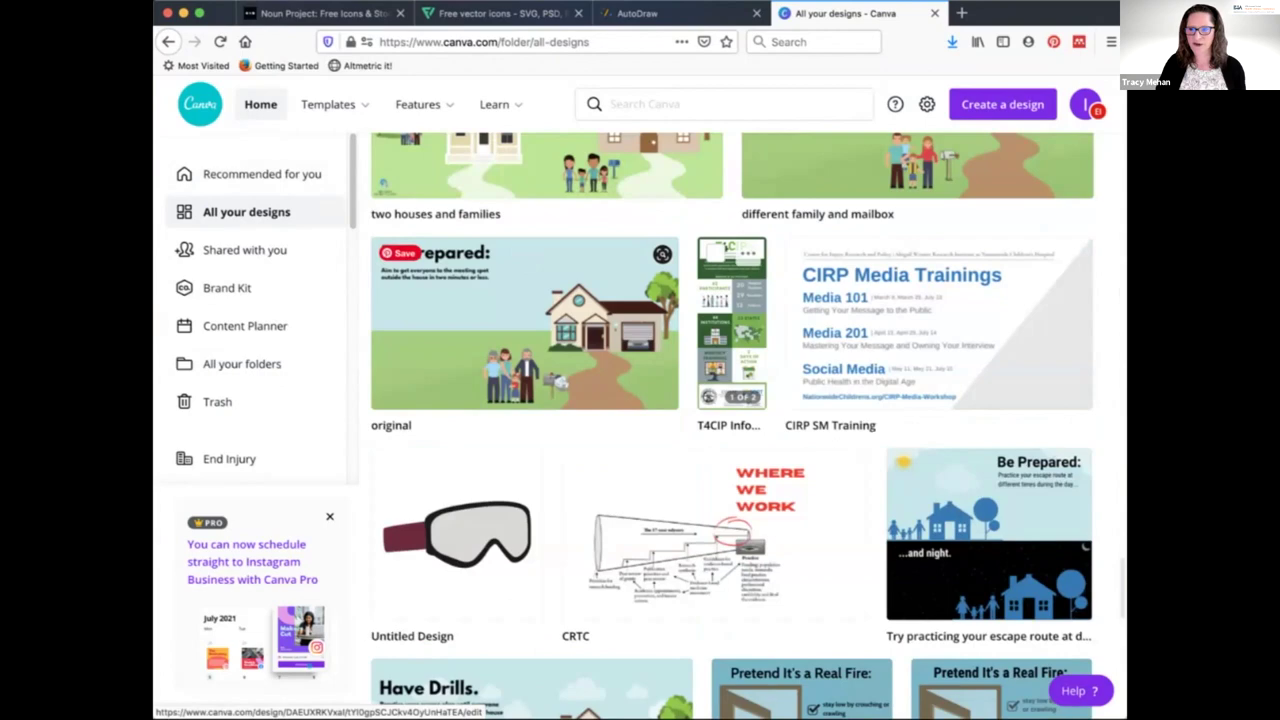
scroll(666, 280, "down", 10)
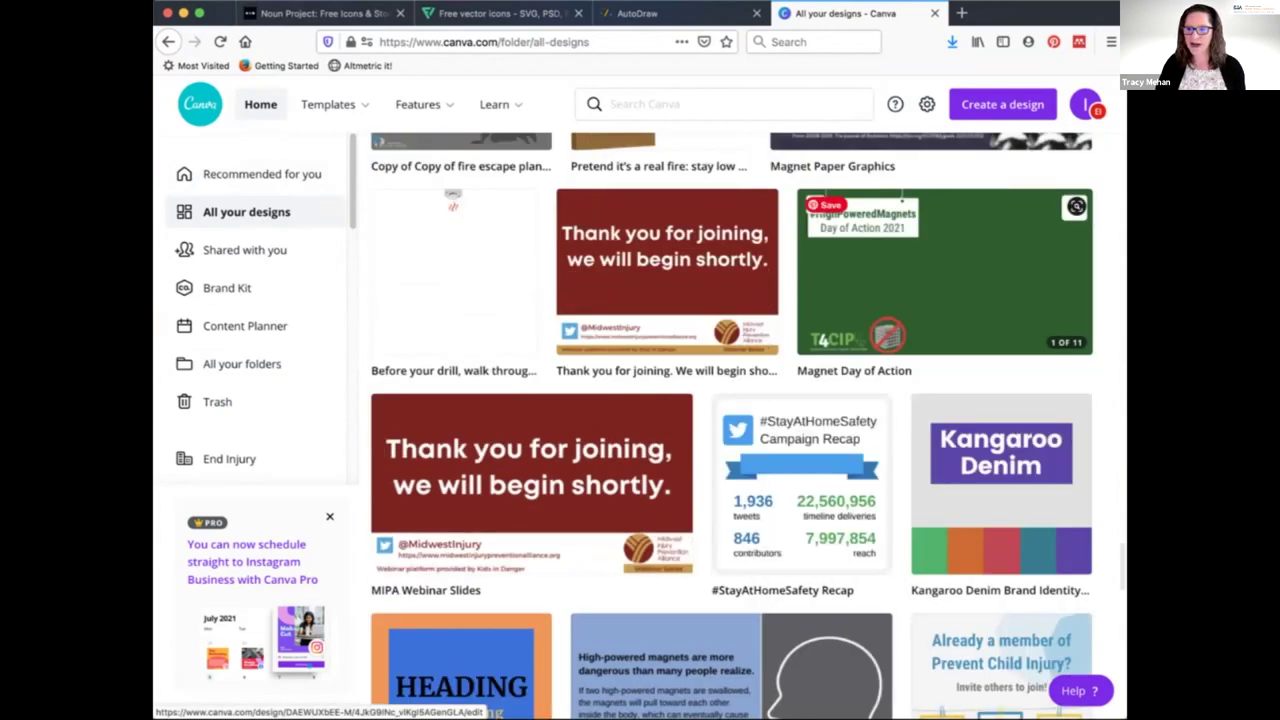
scroll(925, 320, "down", 8)
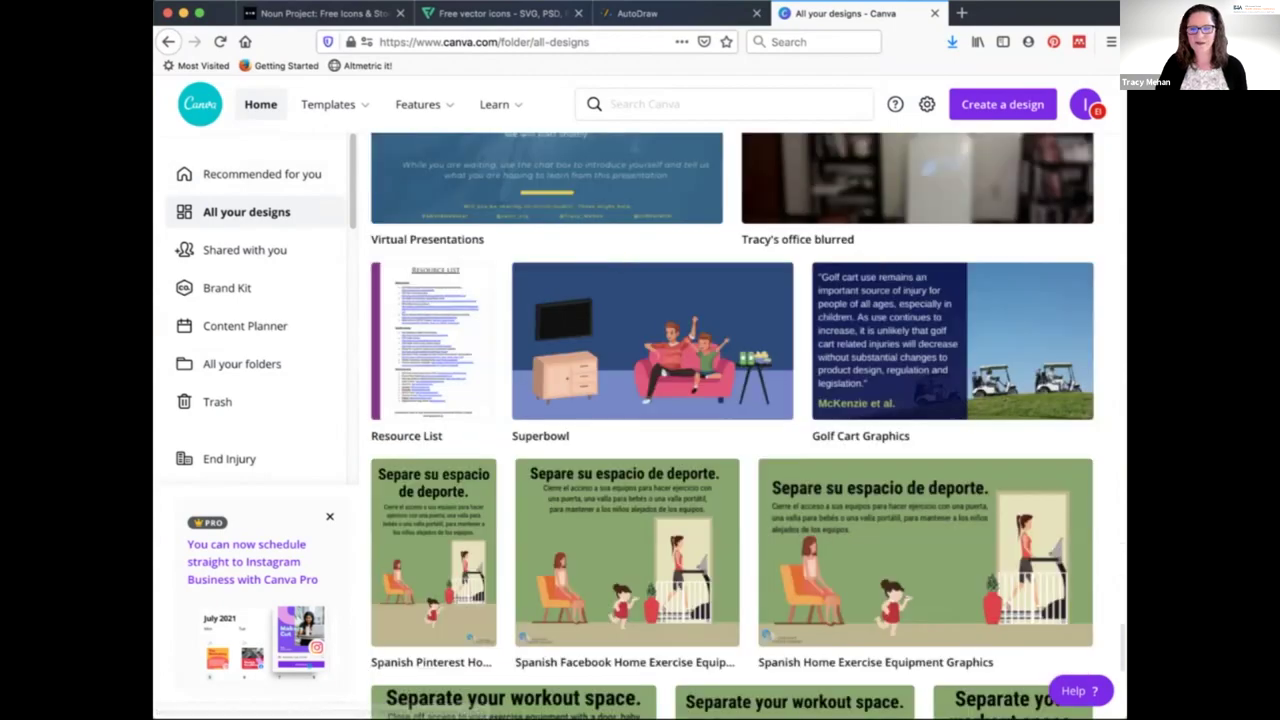
scroll(925, 320, "down", 3)
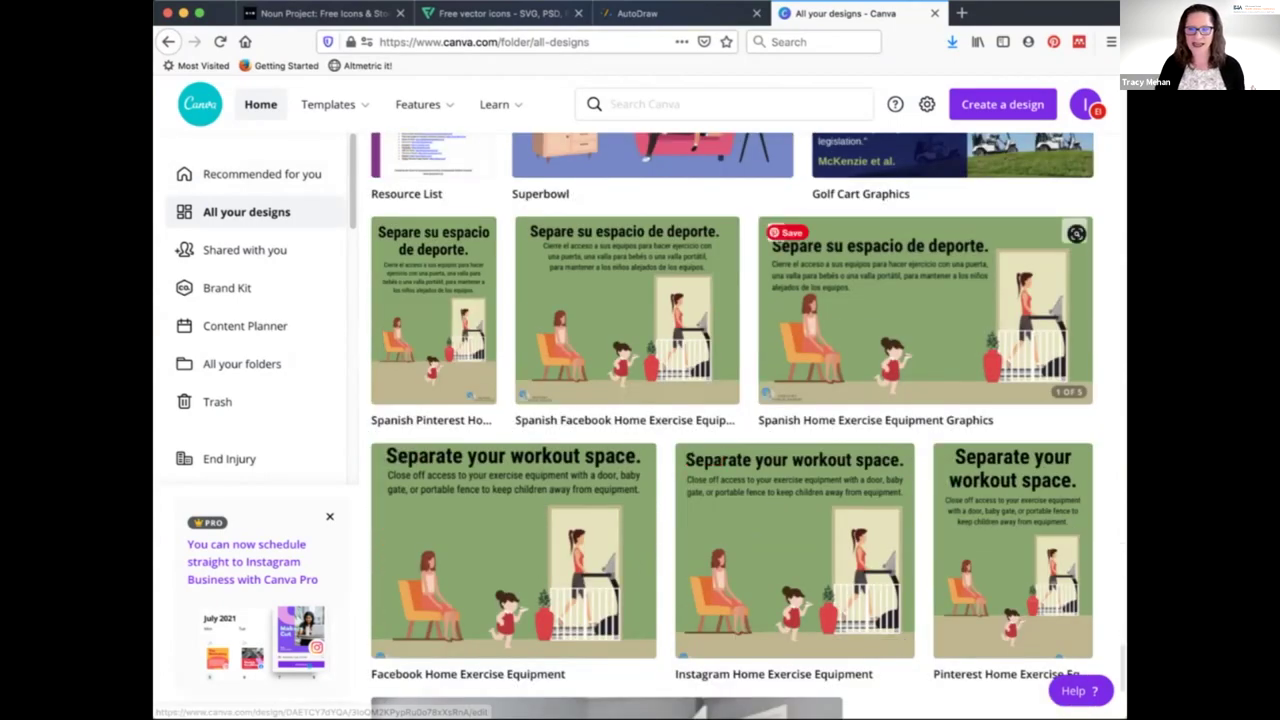
scroll(830, 260, "down", 3)
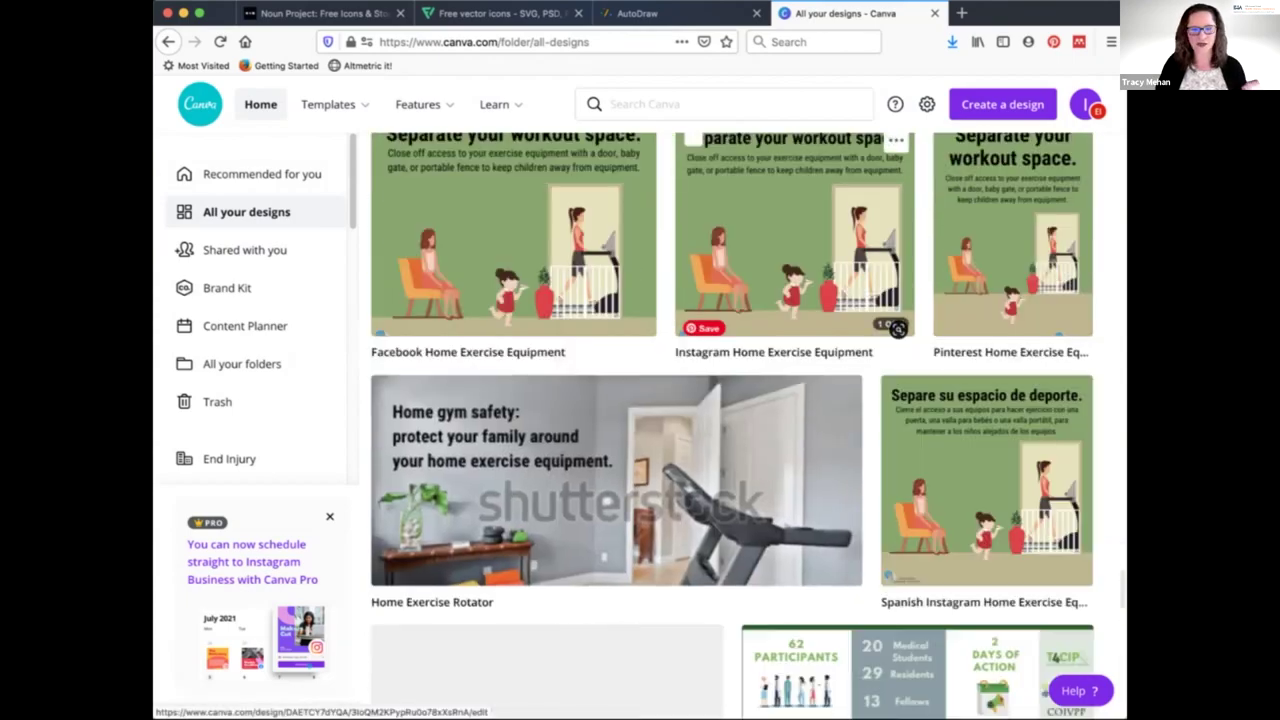
scroll(800, 400, "down", 20)
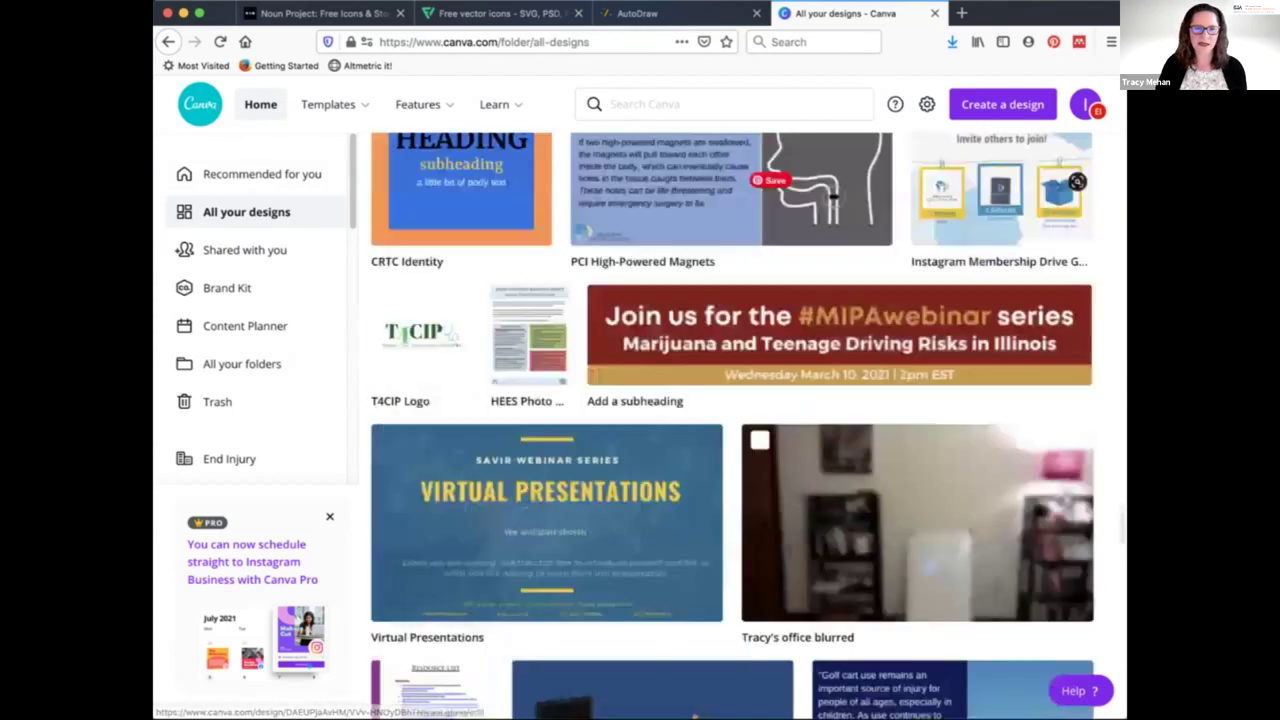
scroll(800, 450, "down", 10)
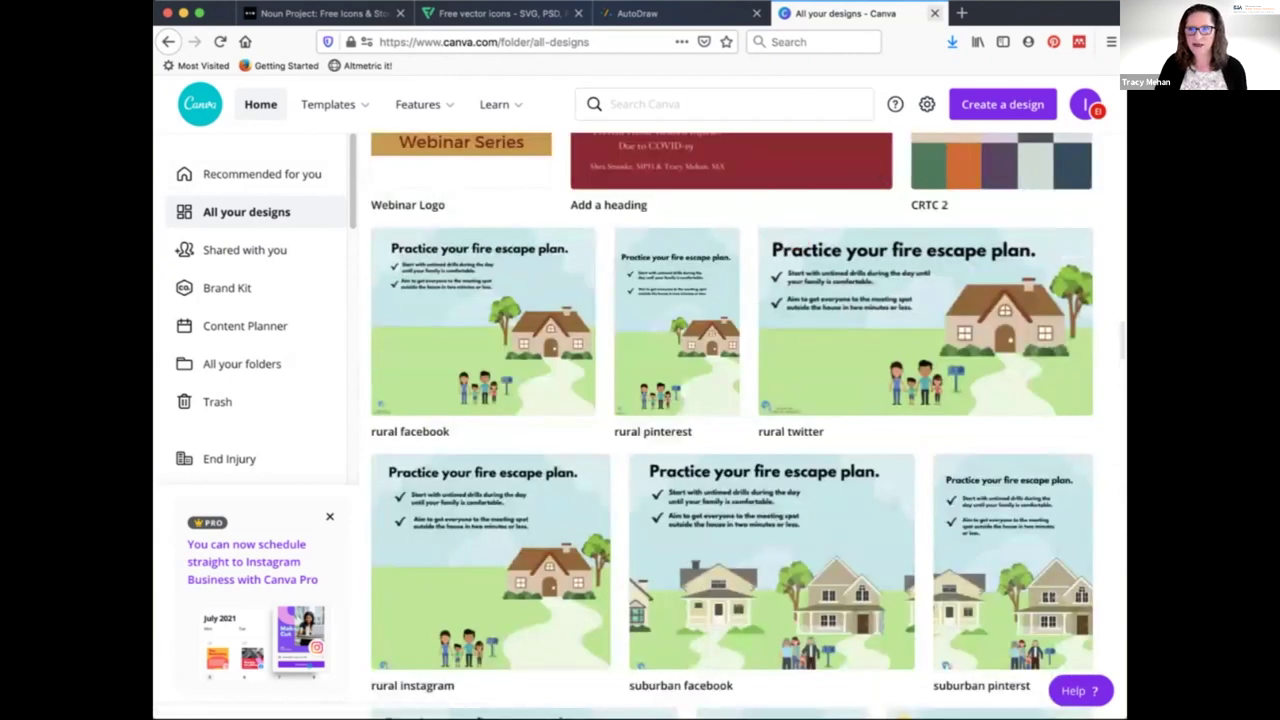
Close Canva and, in AutoDraw, sketch a rough bicycle with two wheels, frame and handlebars, replacing it with a suggested bicycle drawing
left_click(934, 13)
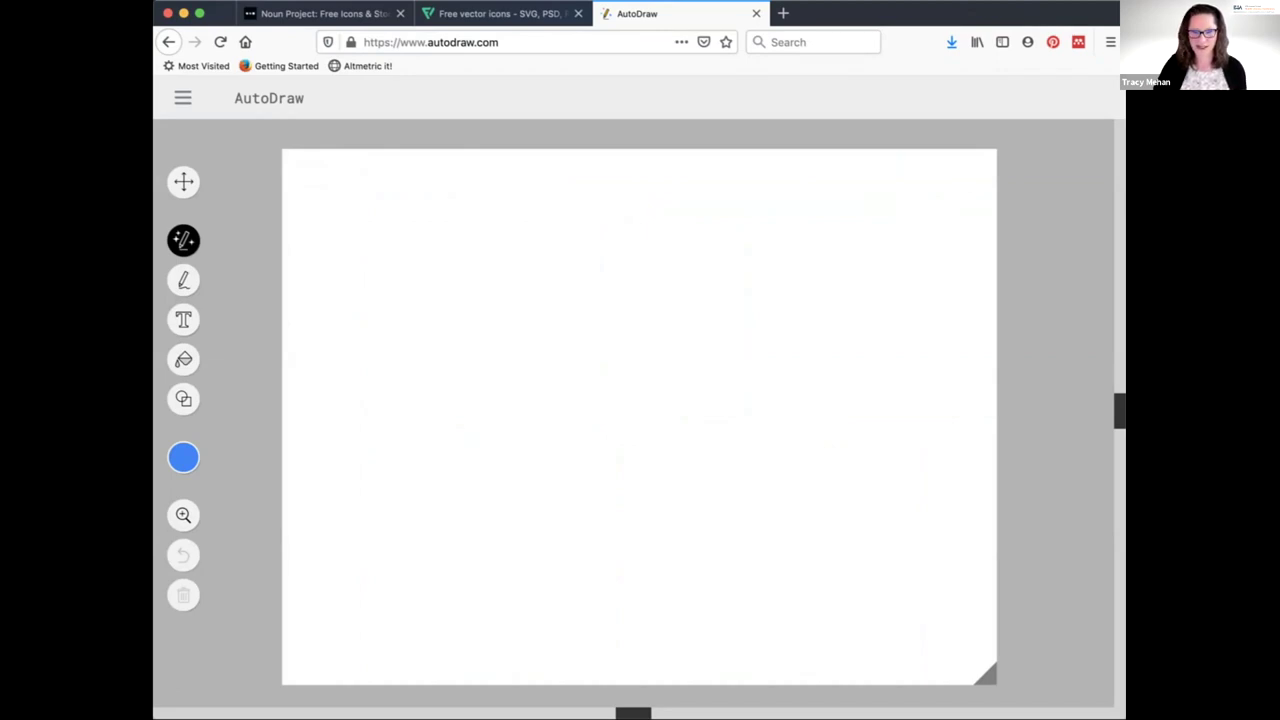
mouse_move(432, 421)
left_mouse_down()
mouse_move(392, 488)
mouse_move(472, 440)
mouse_move(442, 423)
left_mouse_up()
mouse_move(631, 409)
left_mouse_down()
mouse_move(598, 482)
mouse_move(690, 484)
mouse_move(668, 411)
mouse_move(632, 405)
left_mouse_up()
left_click_drag(437, 461, 646, 453)
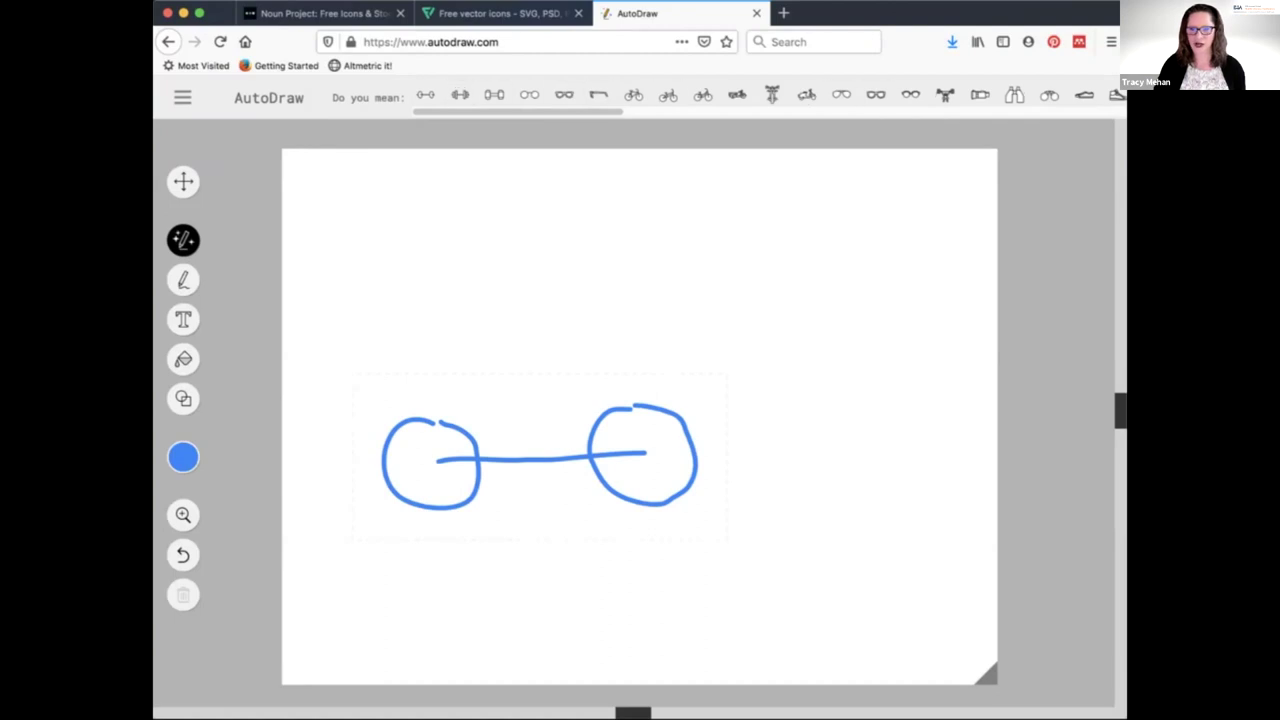
mouse_move(641, 452)
left_mouse_down()
mouse_move(635, 352)
mouse_move(563, 316)
left_mouse_up()
left_click_drag(634, 352, 549, 366)
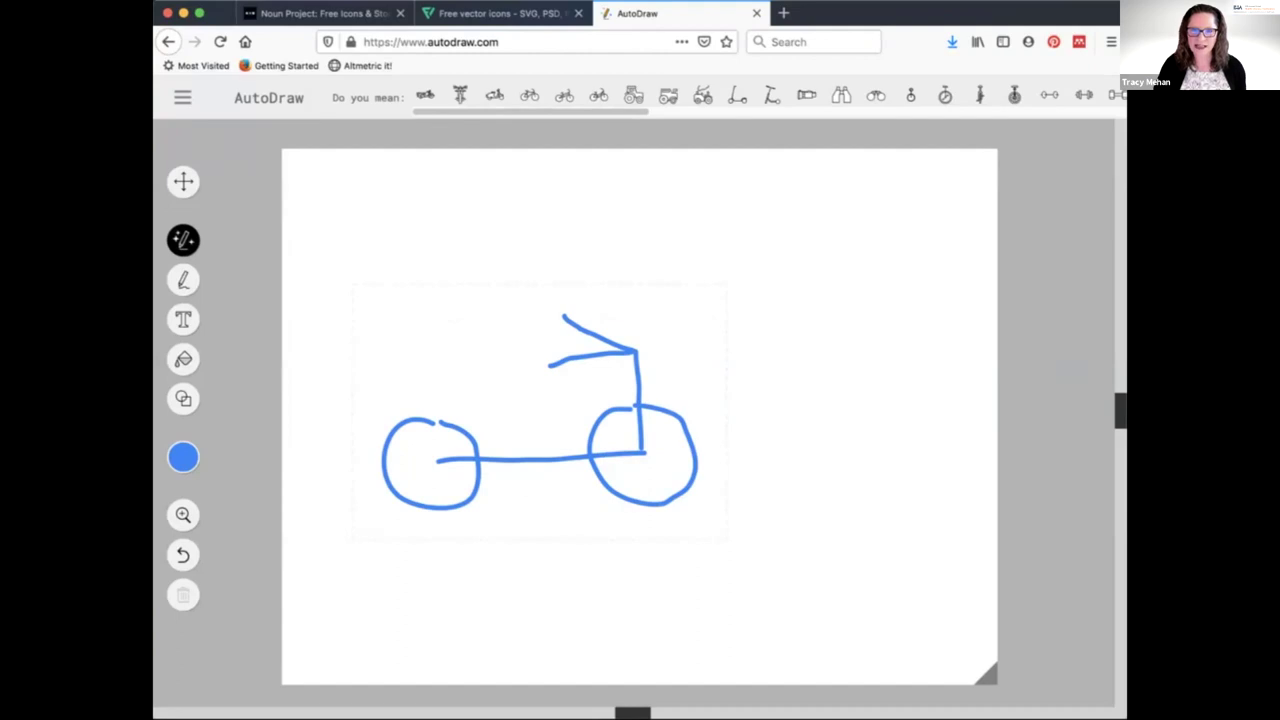
left_click(529, 94)
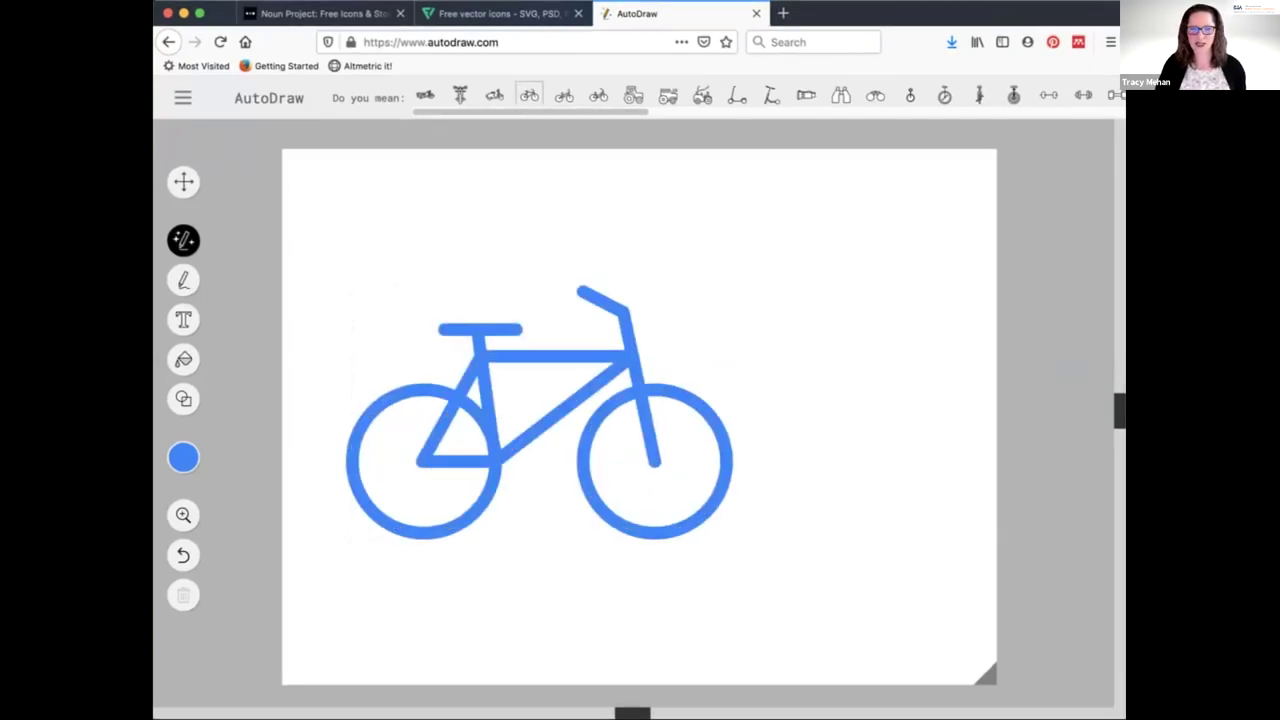
Discard the bicycle drawing and start over with a blank landscape canvas
left_click(183, 457)
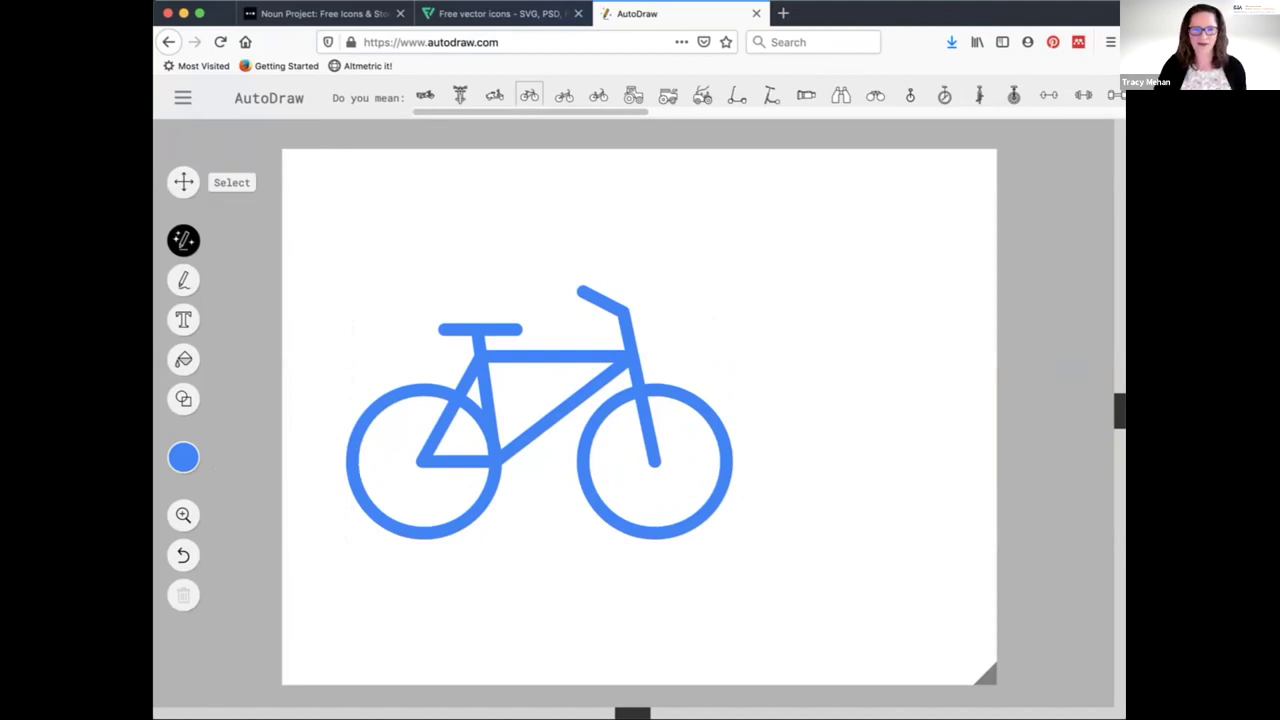
left_click(183, 97)
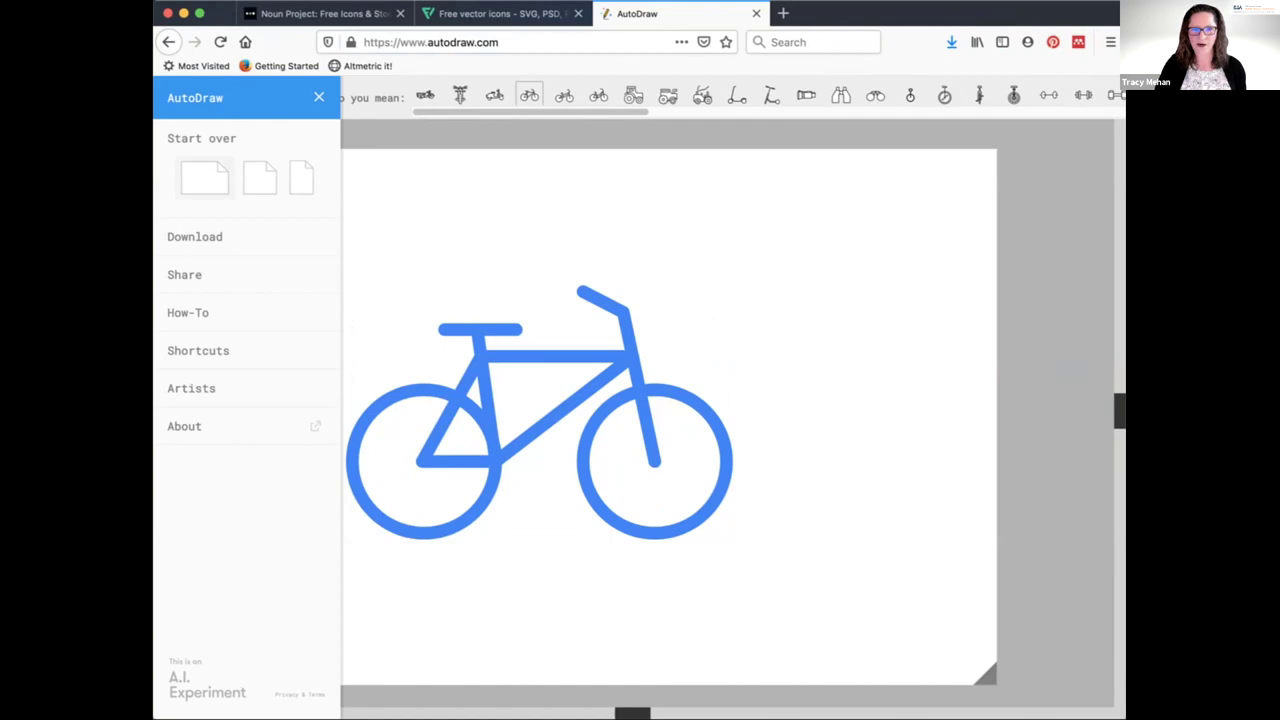
left_click(204, 177)
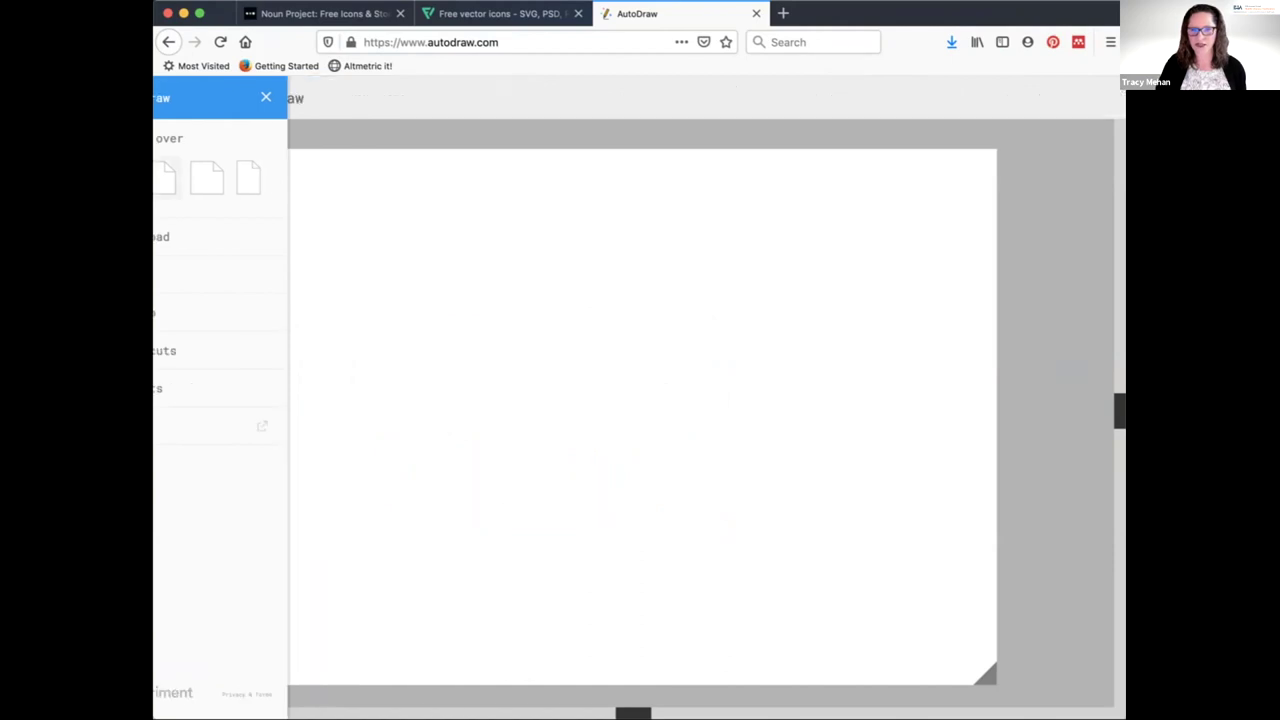
Sketch a rough diagonal syringe with plunger, barrel and needle, and replace it with the suggested syringe drawing
mouse_move(395, 292)
left_mouse_down()
mouse_move(467, 244)
mouse_move(466, 331)
mouse_move(481, 359)
mouse_move(452, 370)
mouse_move(465, 406)
mouse_move(520, 503)
mouse_move(567, 513)
mouse_move(582, 467)
mouse_move(508, 336)
mouse_move(480, 356)
left_mouse_up()
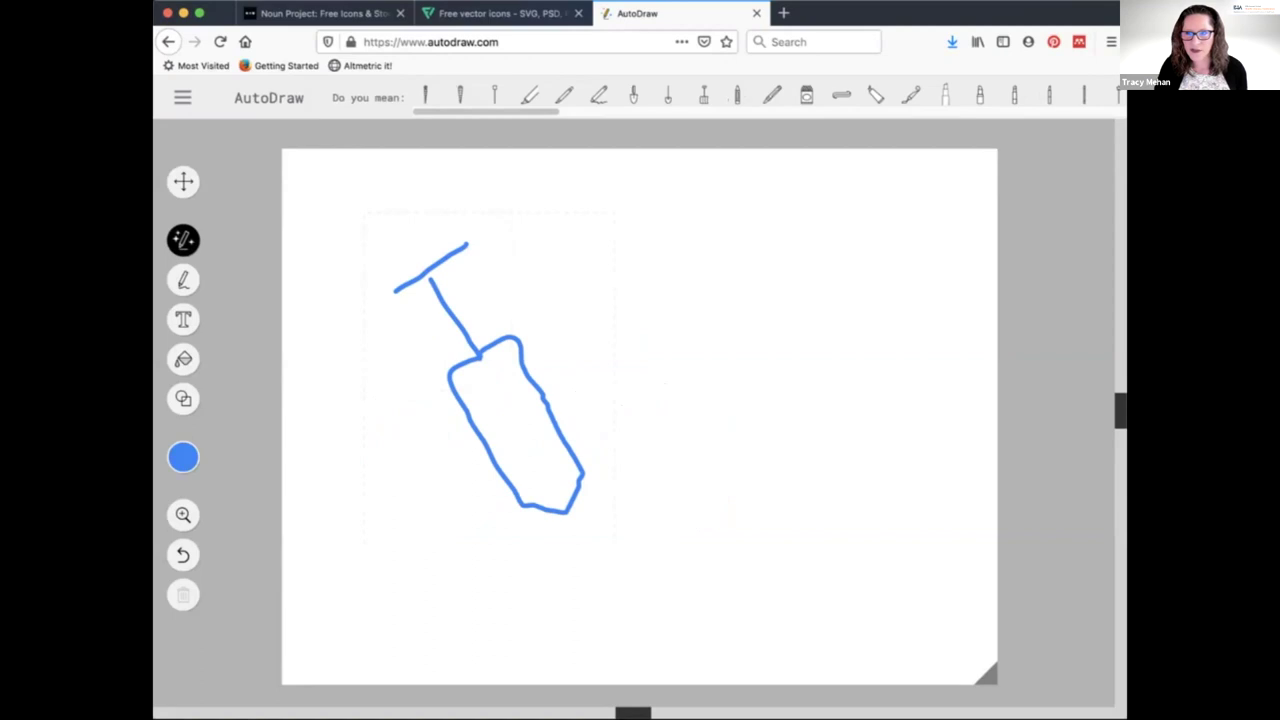
left_click_drag(566, 511, 587, 535)
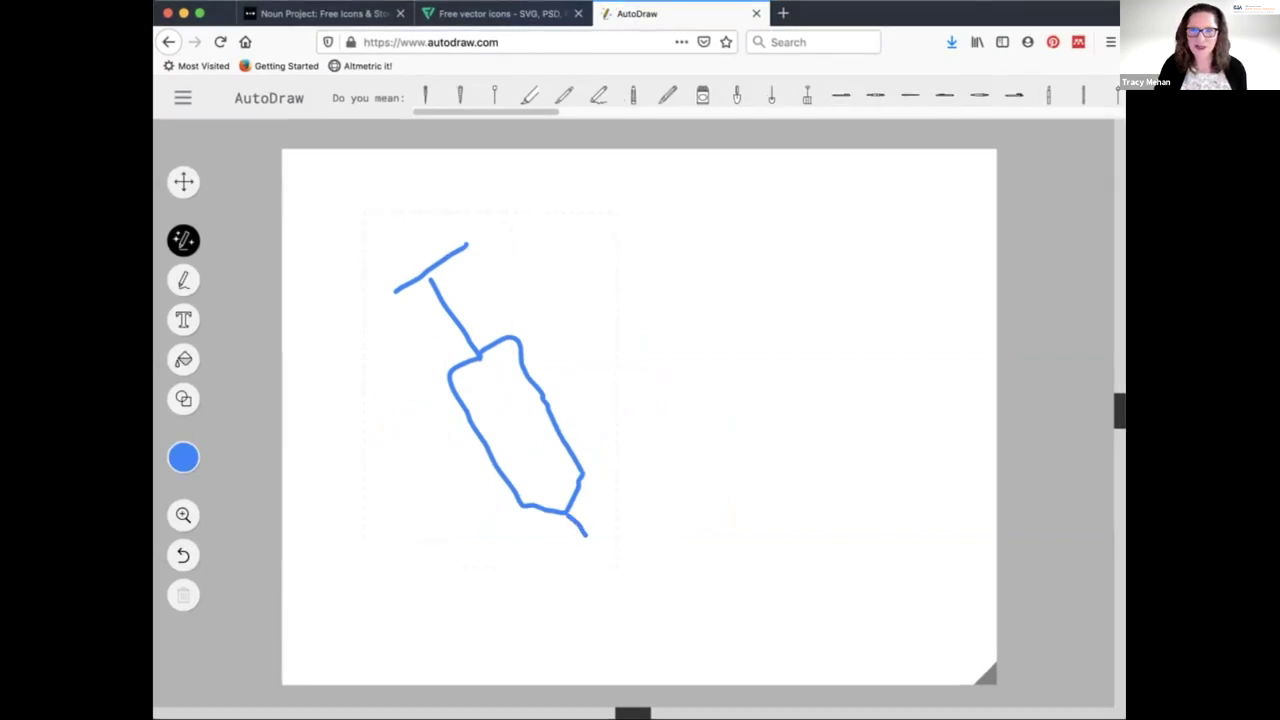
left_click(425, 95)
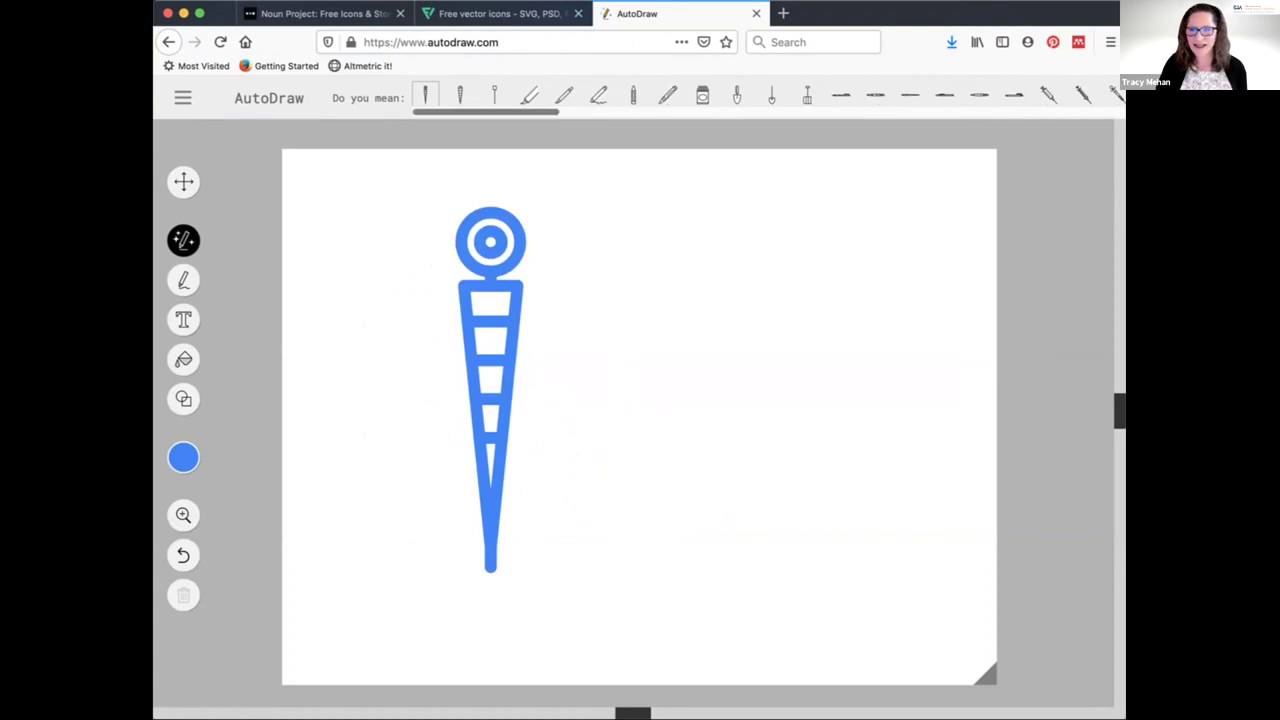
left_click(1048, 94)
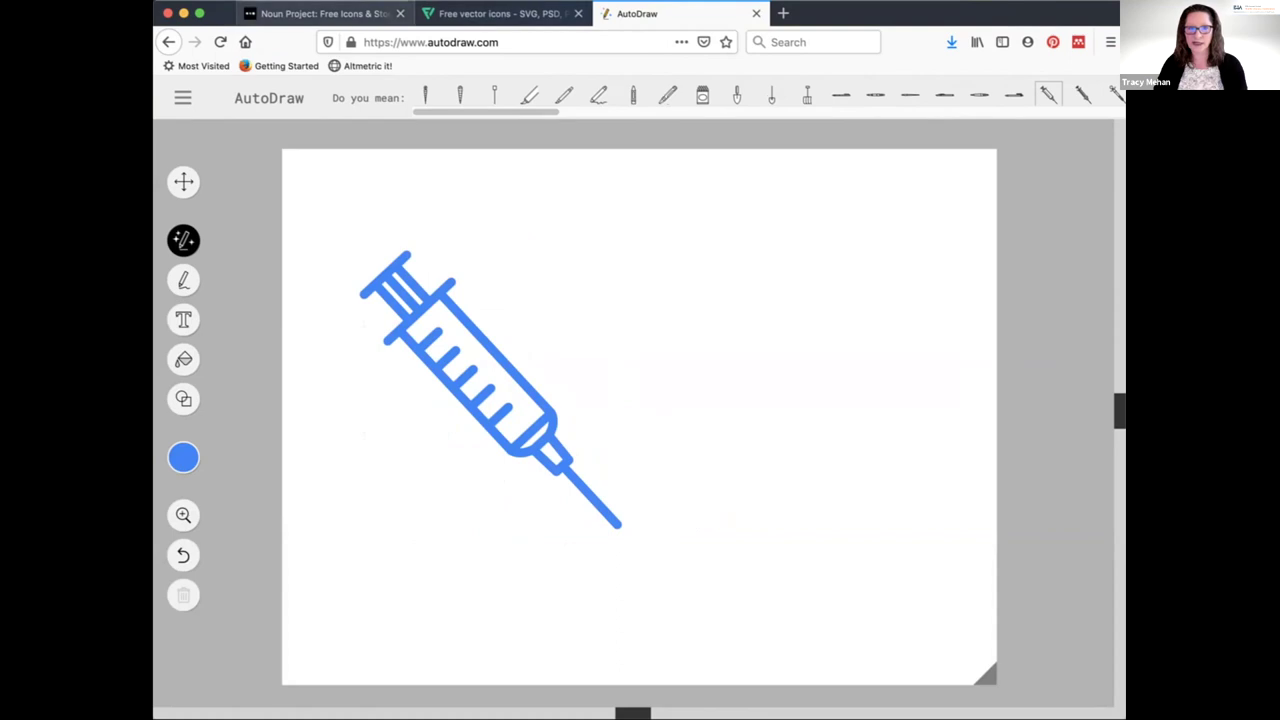
Switch to the Noun Project site, search its icons for "bicycle" and look over the results
left_click(318, 14)
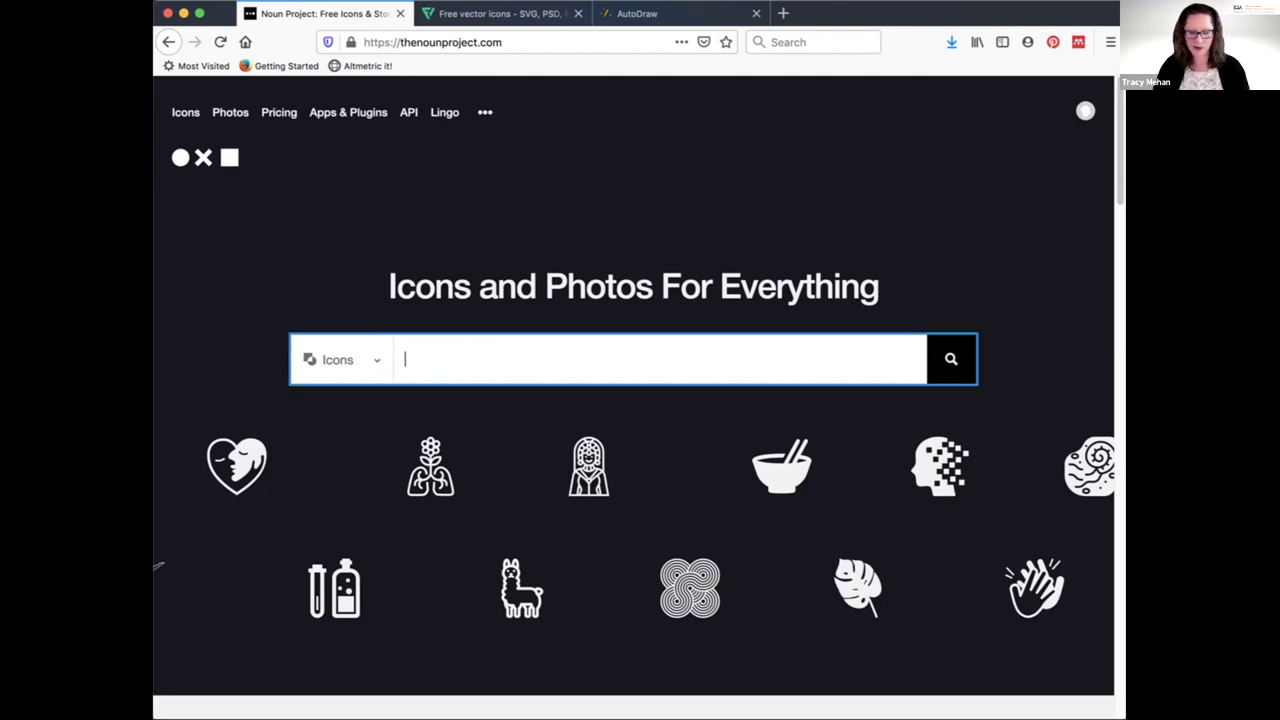
type("bicycle")
key("Return")
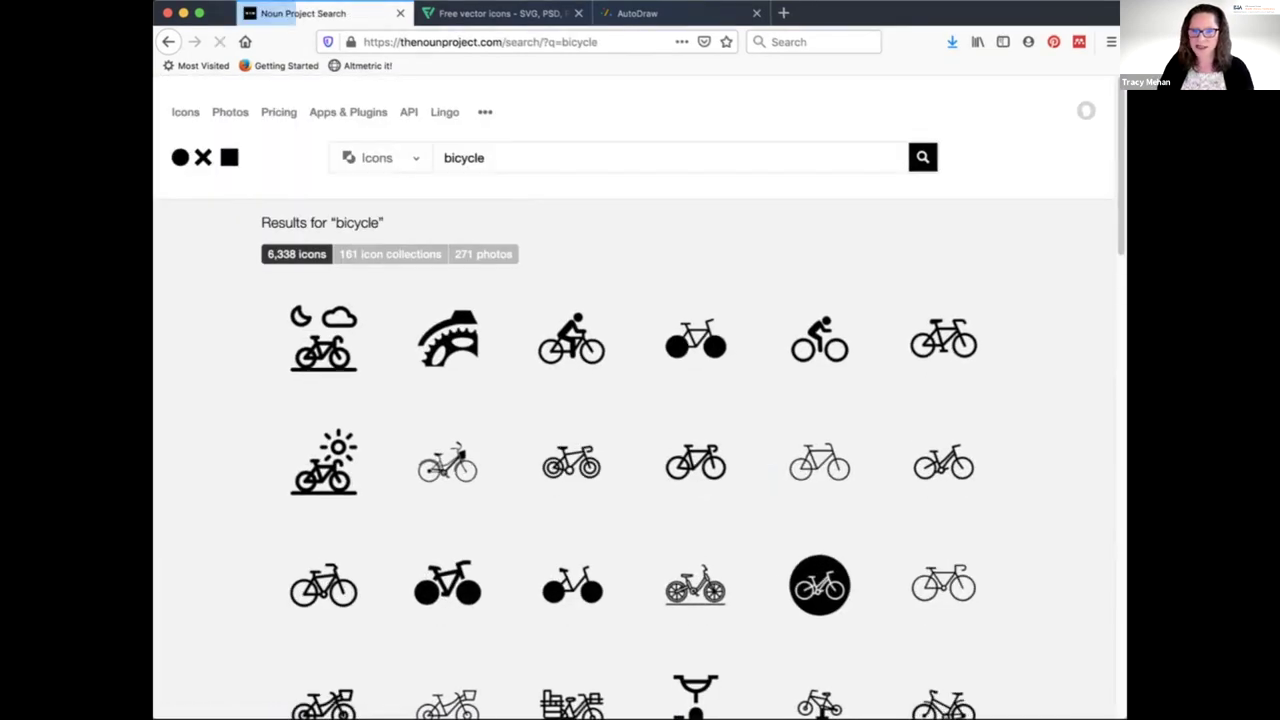
scroll(640, 450, "down", 10)
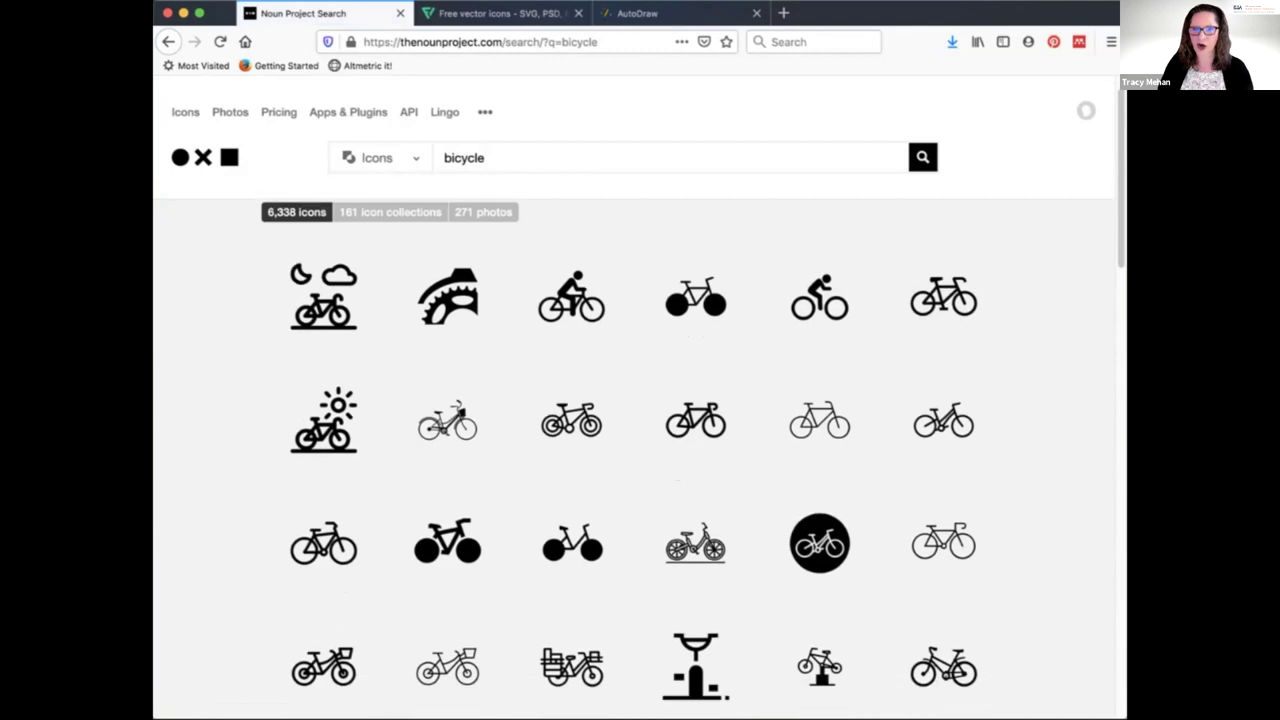
scroll(640, 450, "up", 10)
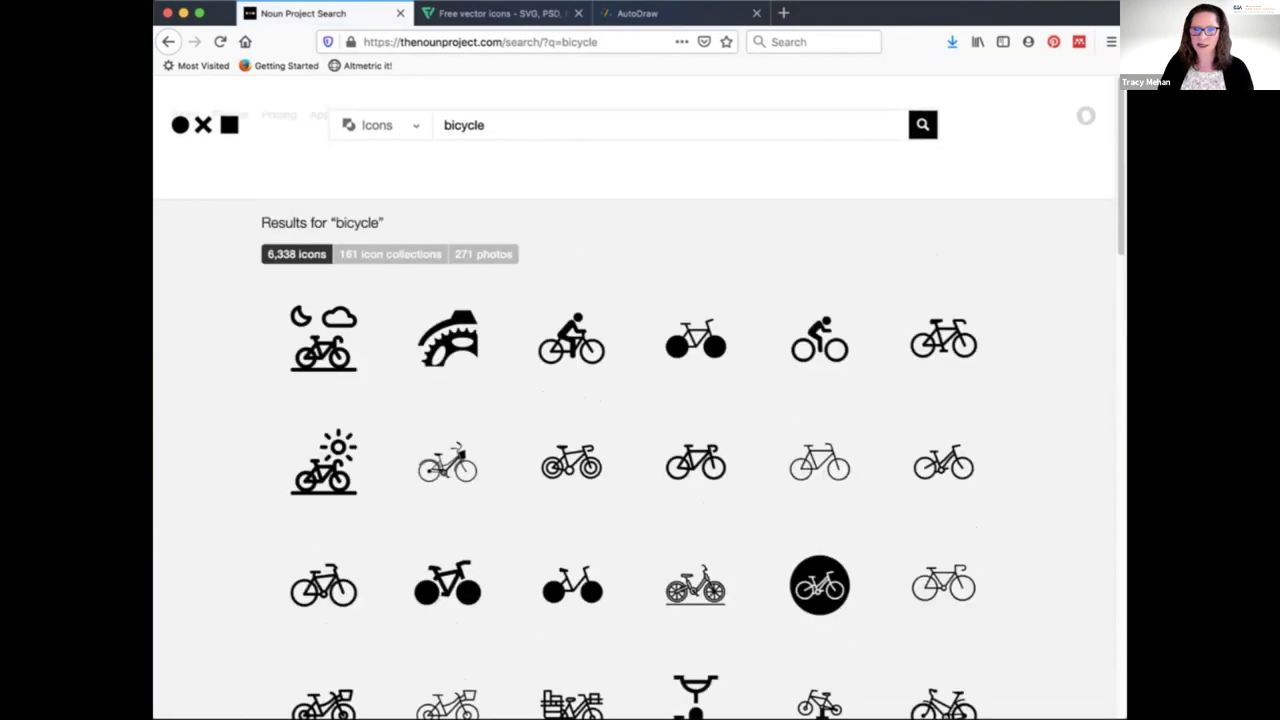
Open the icon of a person riding a bicycle, recolour it purple and look at its PNG download options
left_click(571, 268)
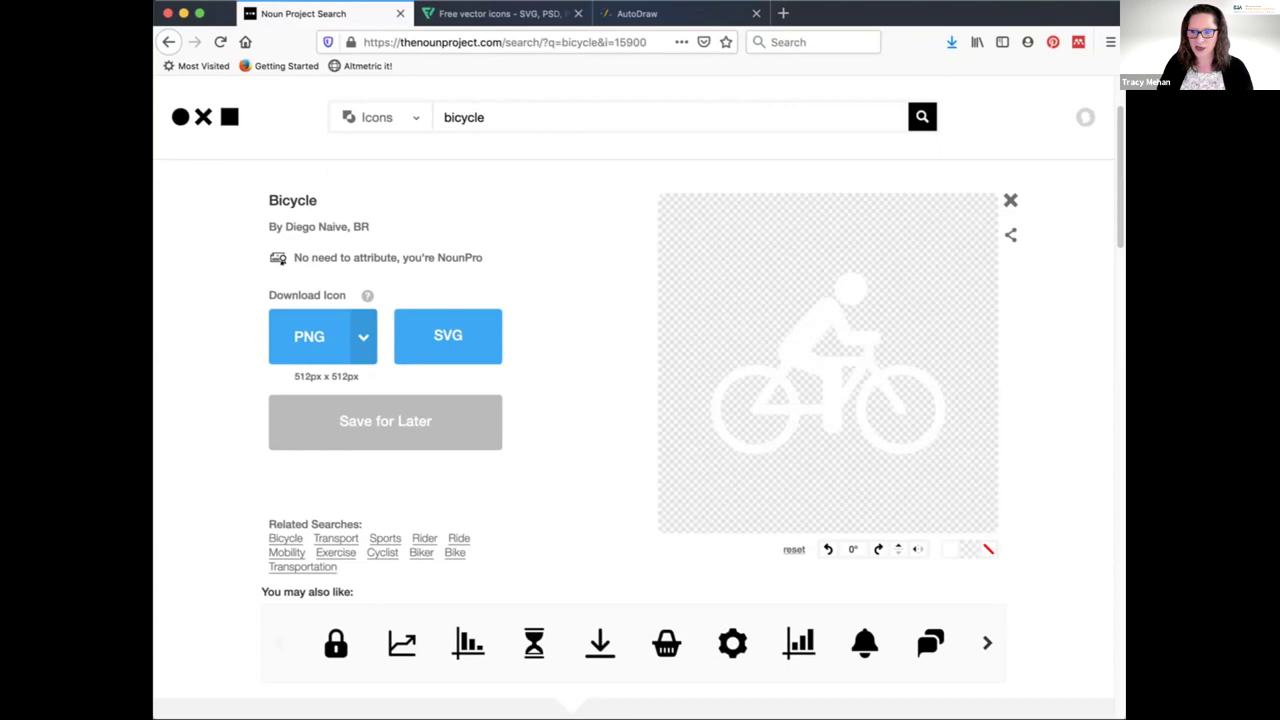
left_click(957, 549)
left_click(978, 468)
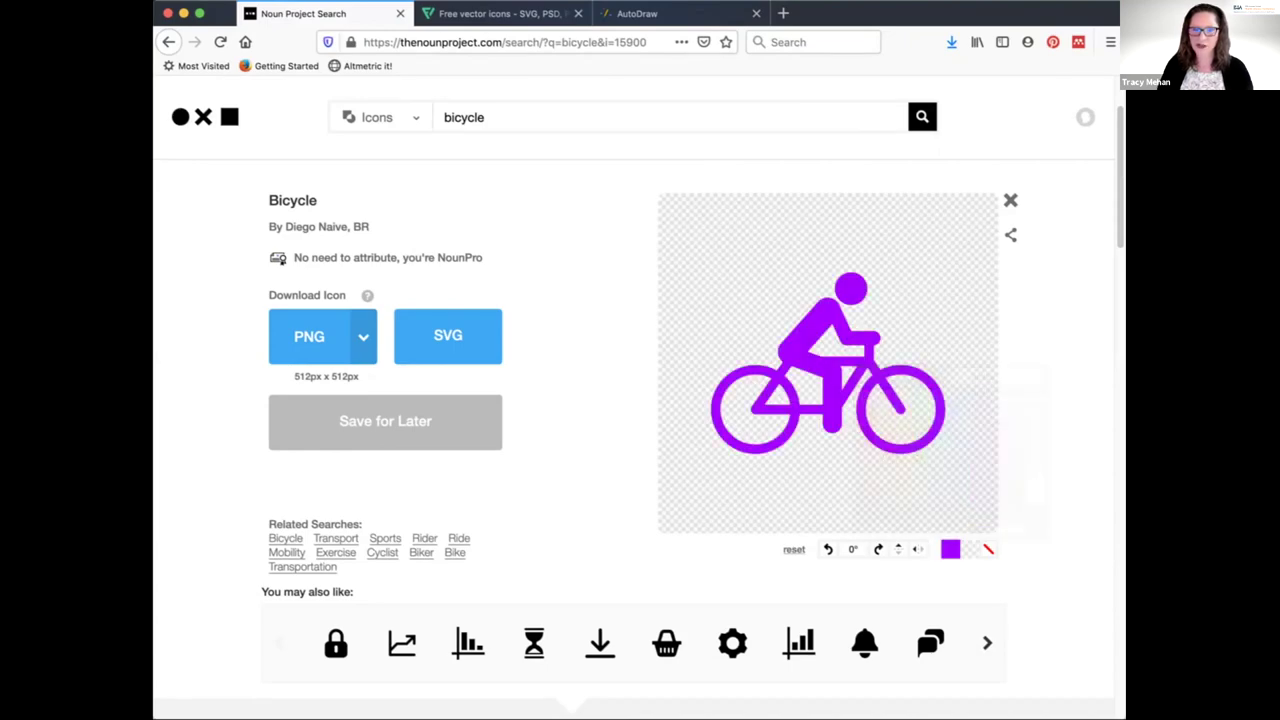
left_click(363, 337)
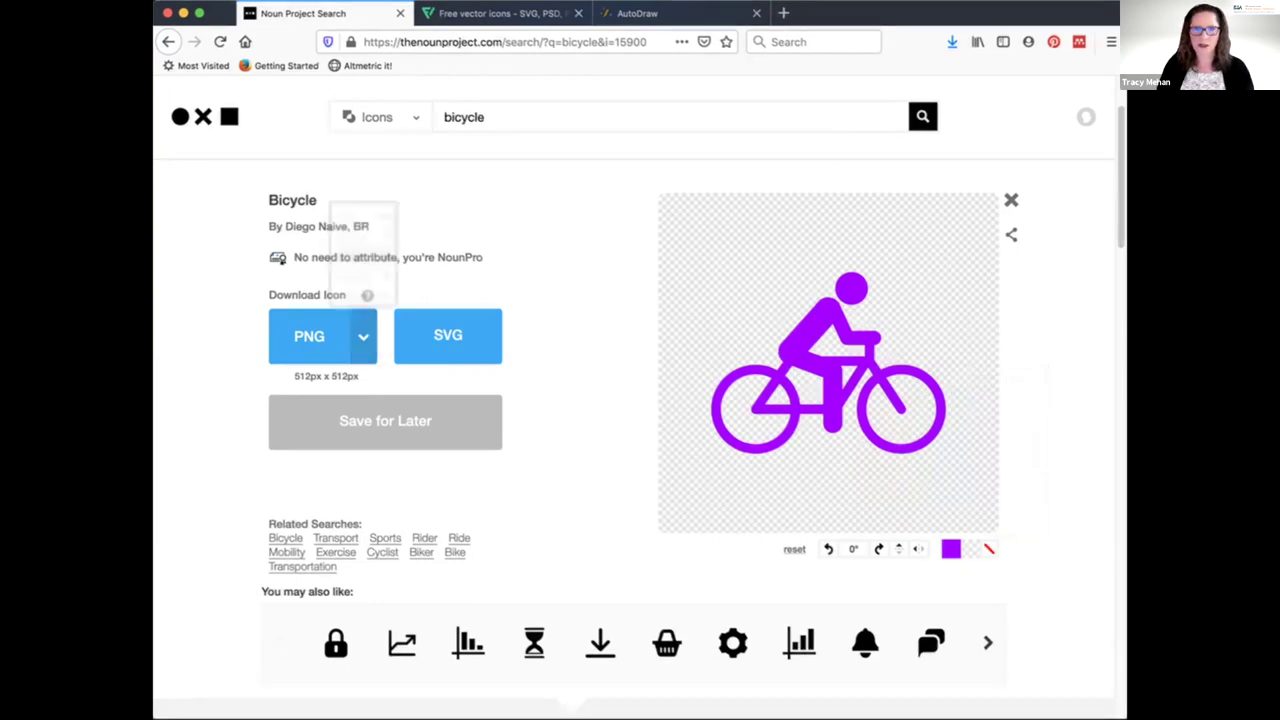
Switch to the Flaticon site and view its icon search page and trending packs
key("ctrl+Tab")
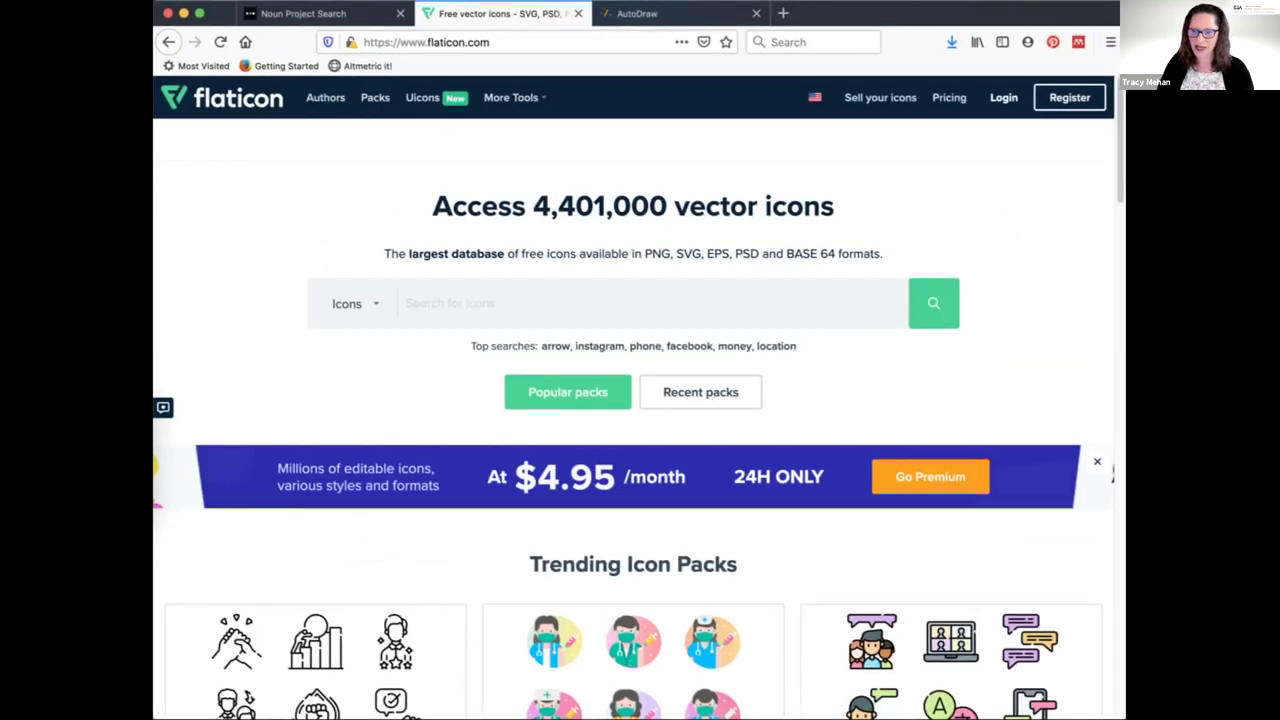
key("Return")
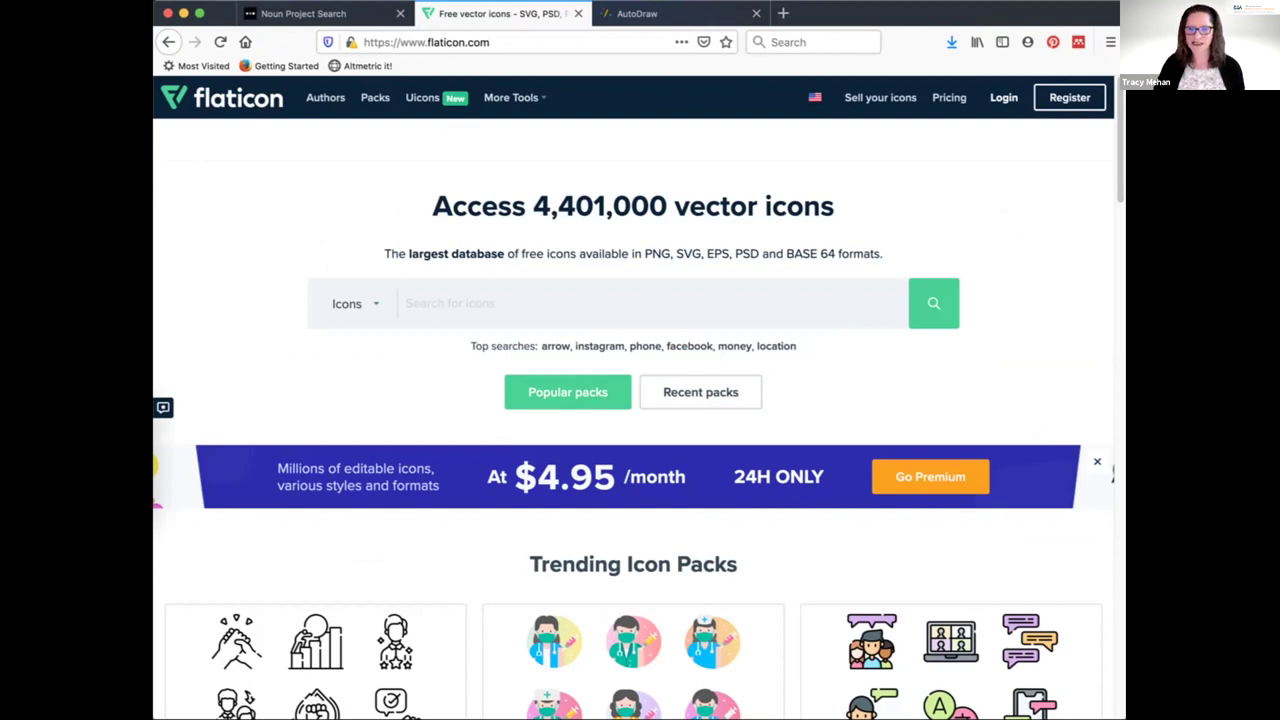
Search Flaticon's icons for "bicycle" and look through the resulting free and premium icons
scroll(640, 420, "down", 3)
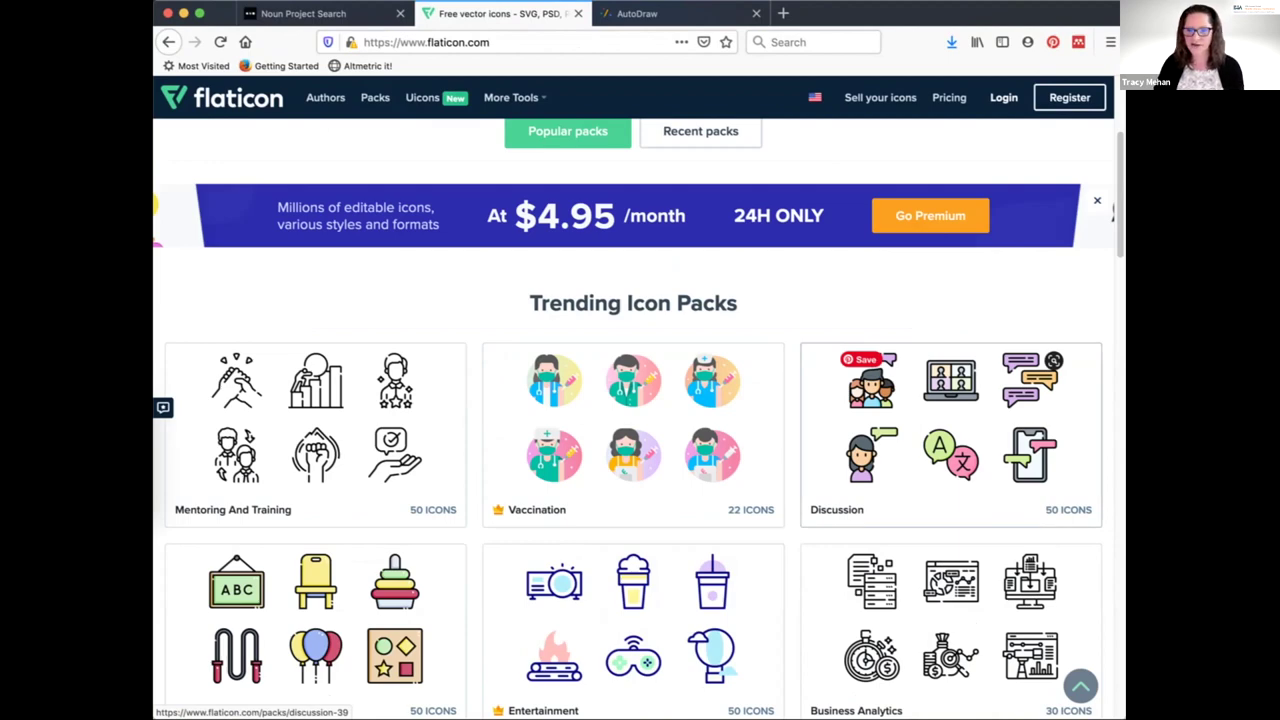
scroll(640, 420, "up", 3)
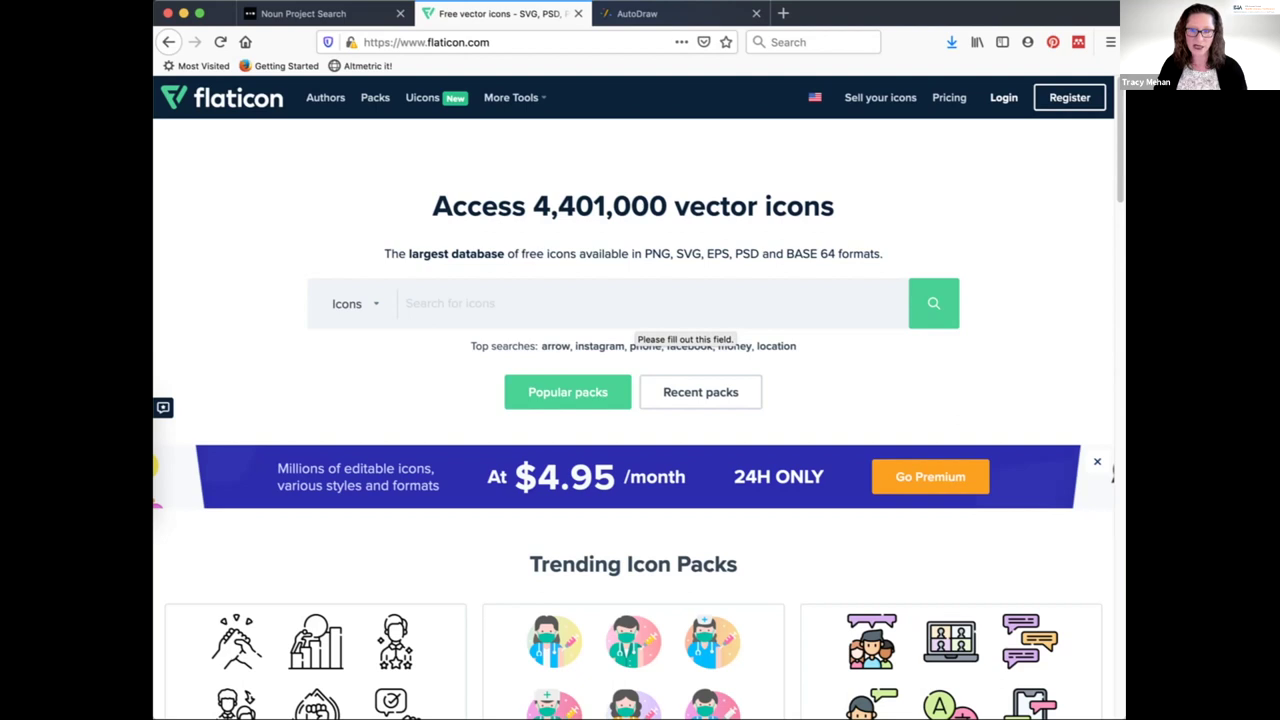
left_click(580, 303)
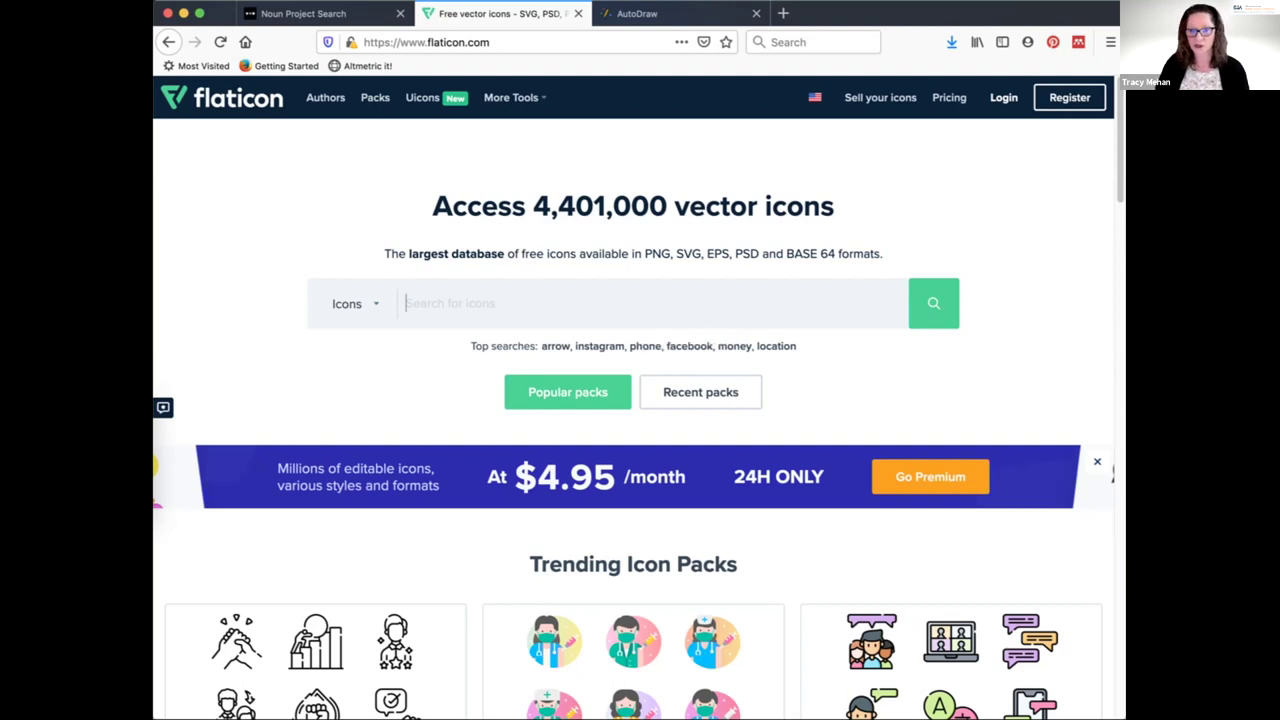
type("bicycle")
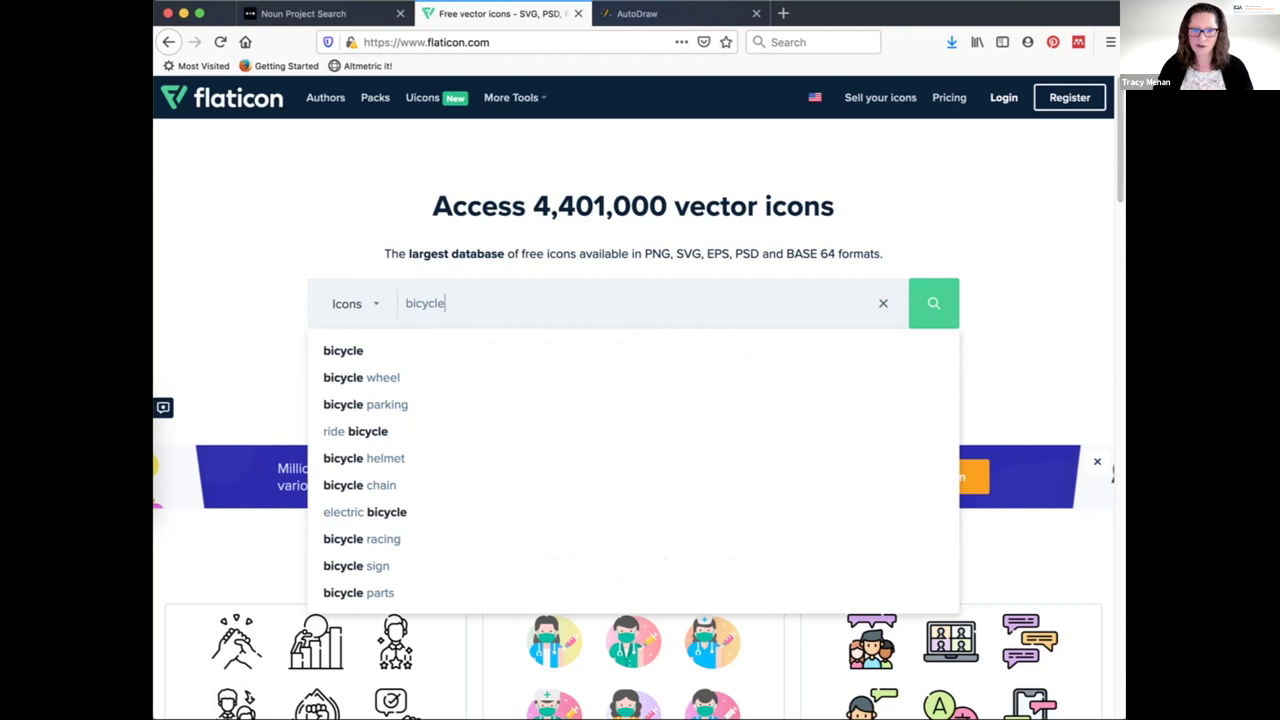
key("Return")
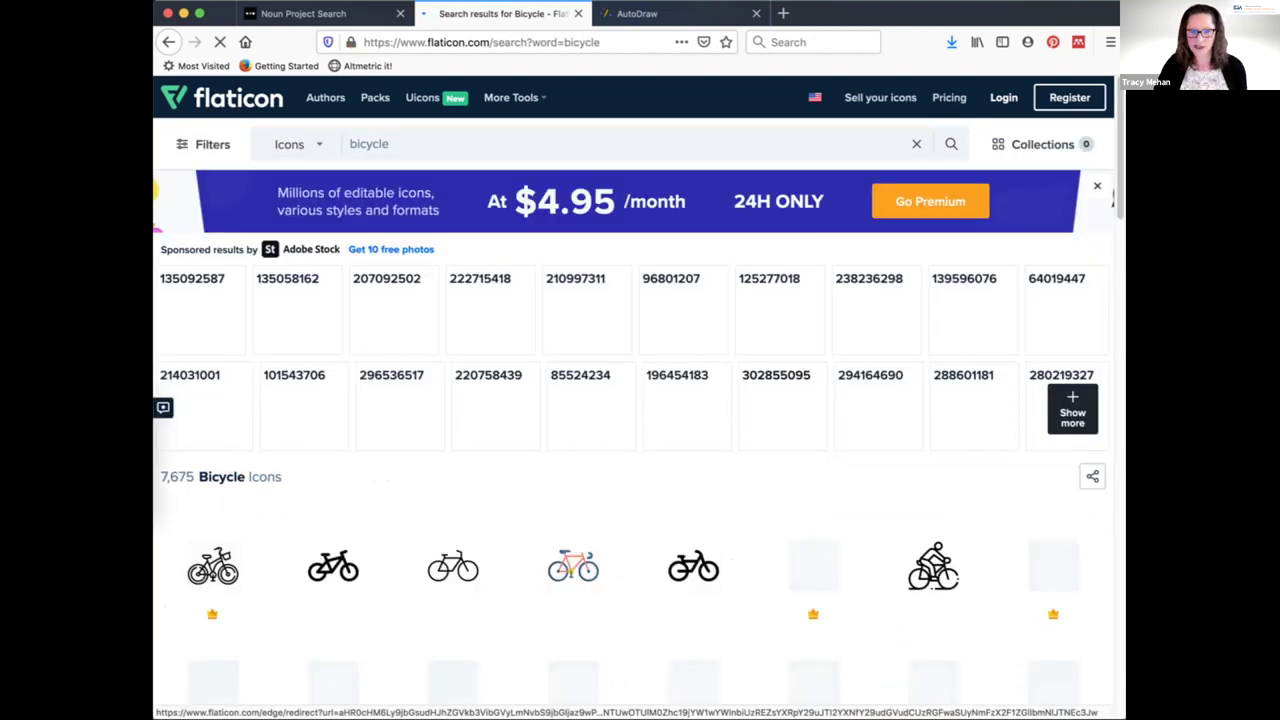
scroll(600, 420, "down", 3)
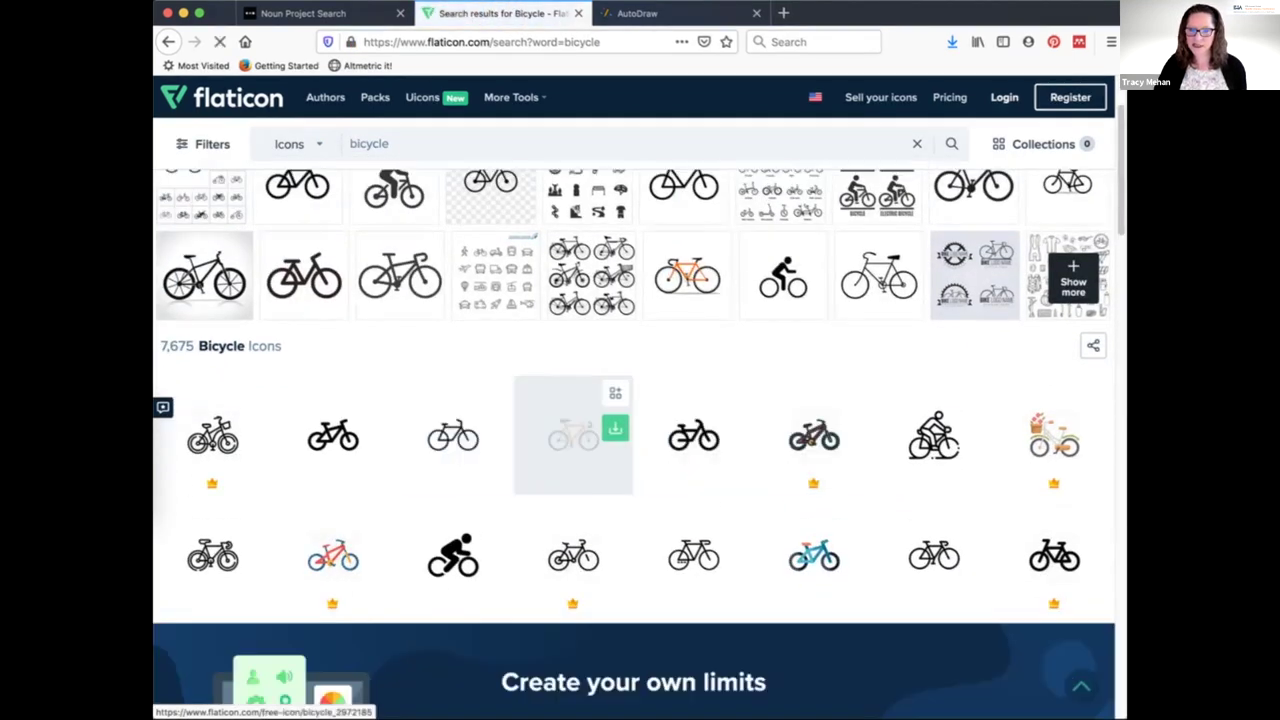
scroll(694, 500, "down", 8)
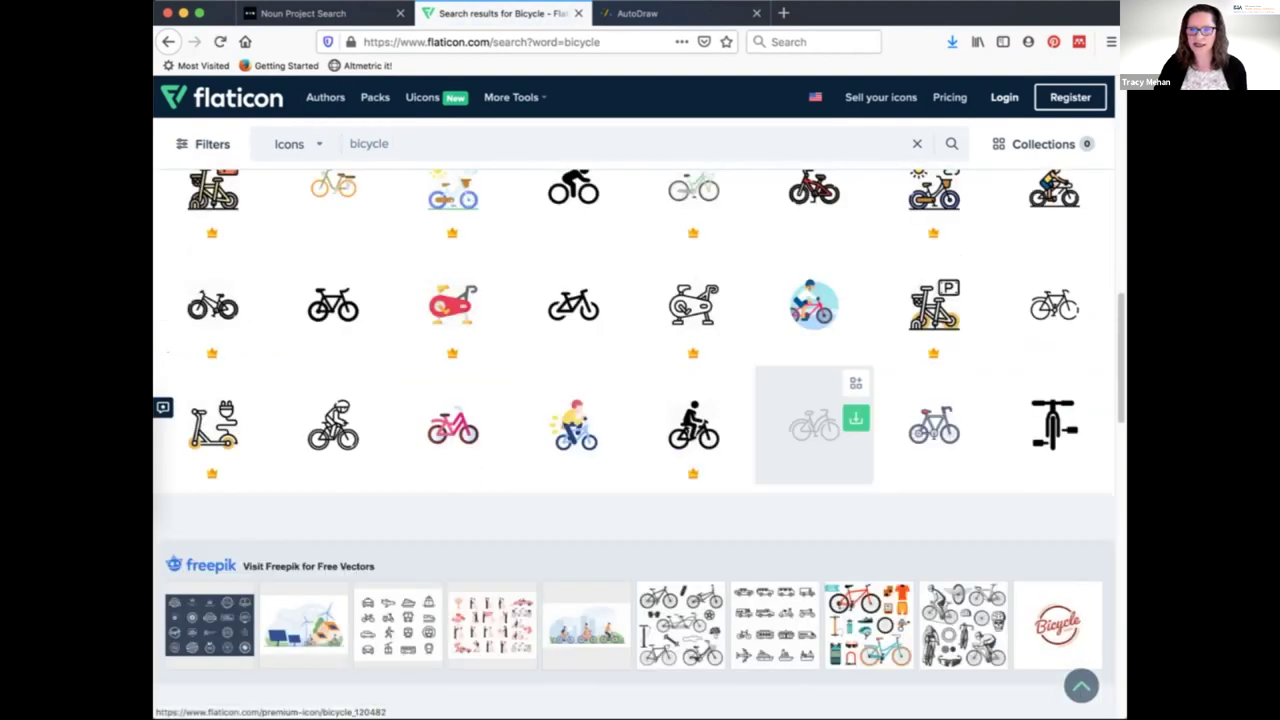
scroll(934, 440, "up", 1)
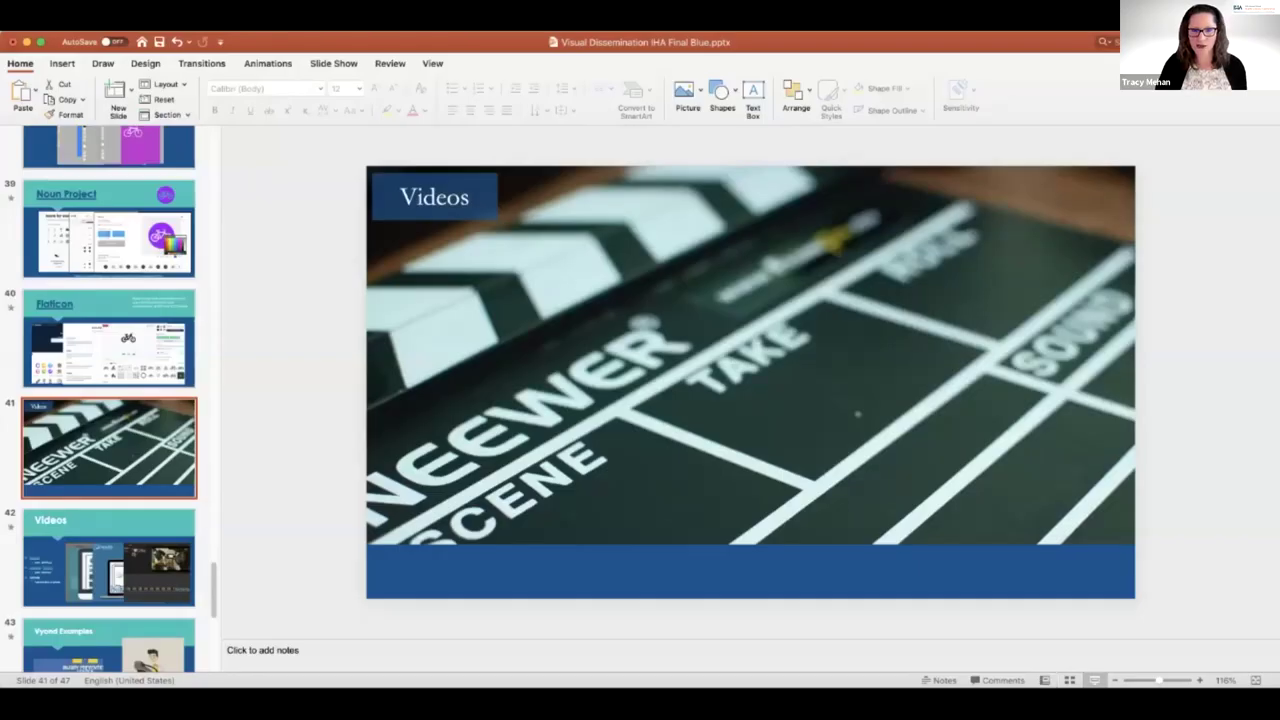
Switch to the PowerPoint presentation, start the slide show from the Videos title slide and advance to the Doodly image on the following slide
key("super+shift+Return")
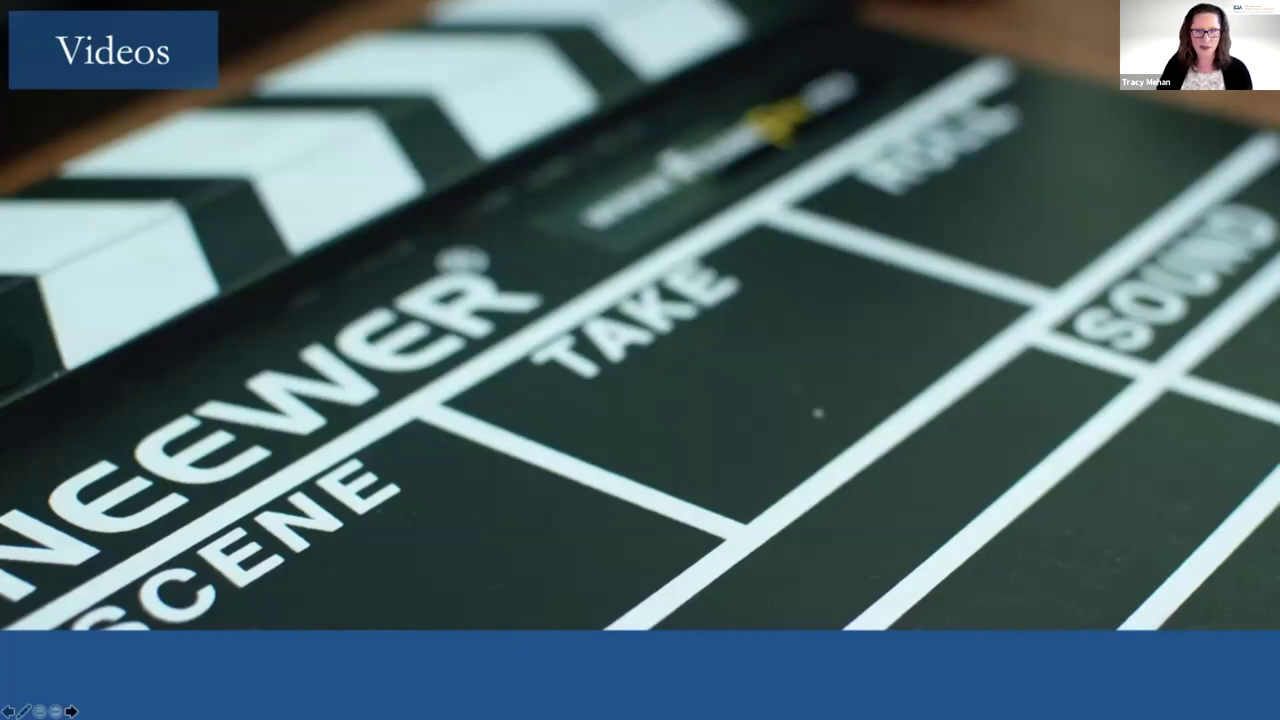
key("Right")
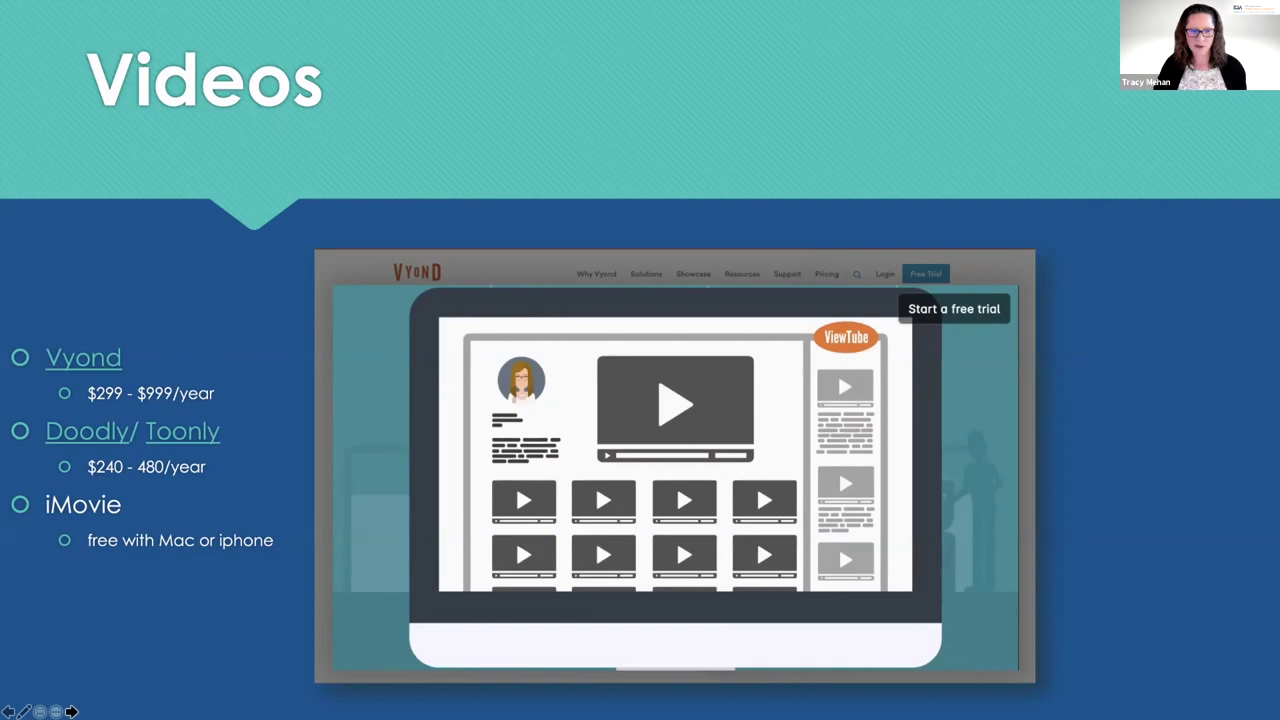
key("Right")
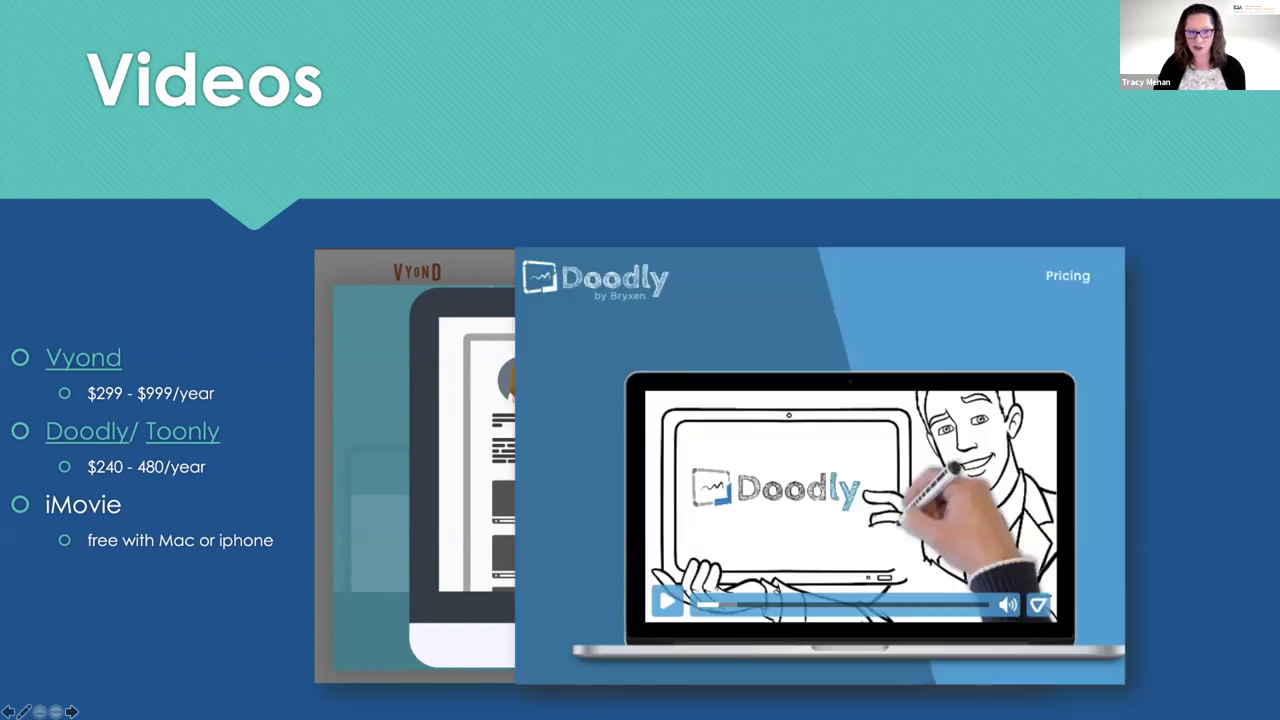